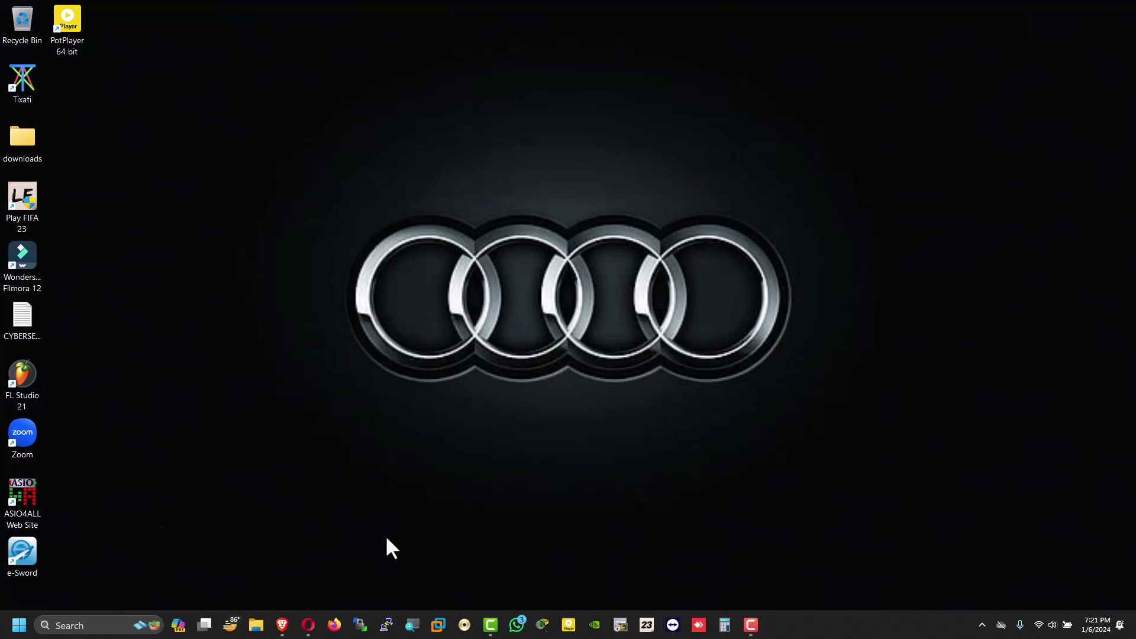
- Open Firefox, search for "pfsense download" and open the official pfSense Community Edition download page
click(334, 625)
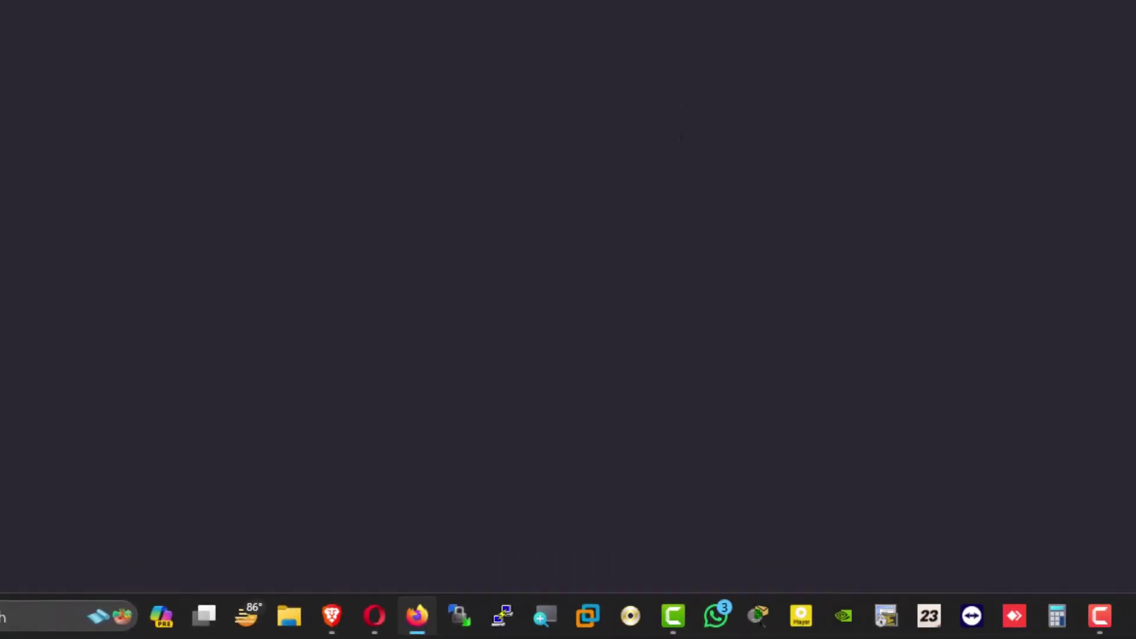
click(586, 47)
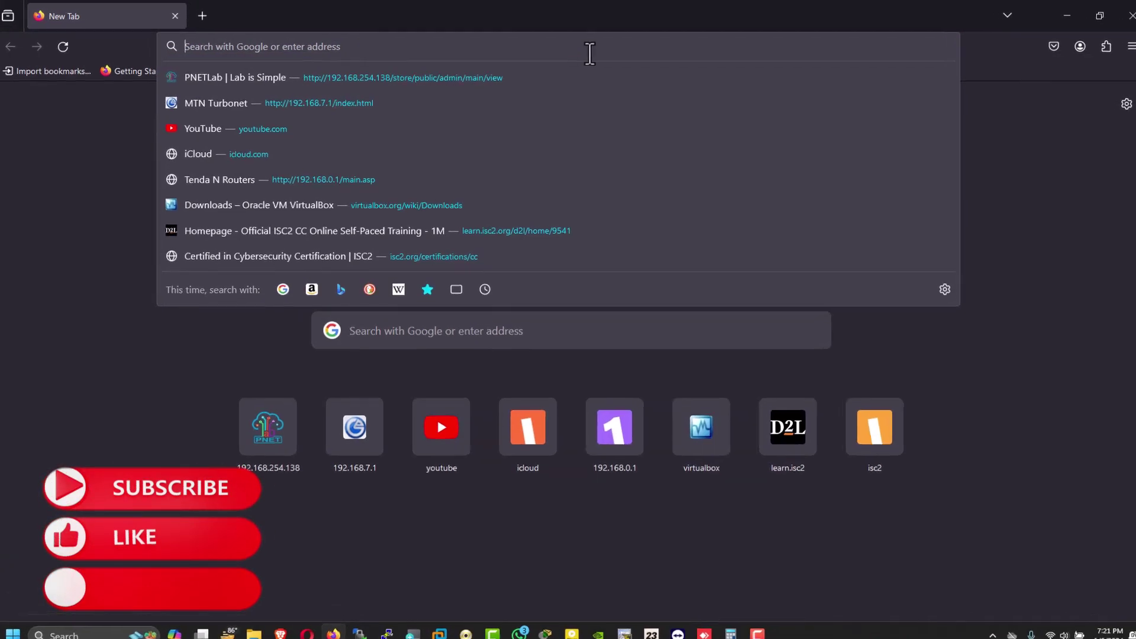
text(PFSEN)
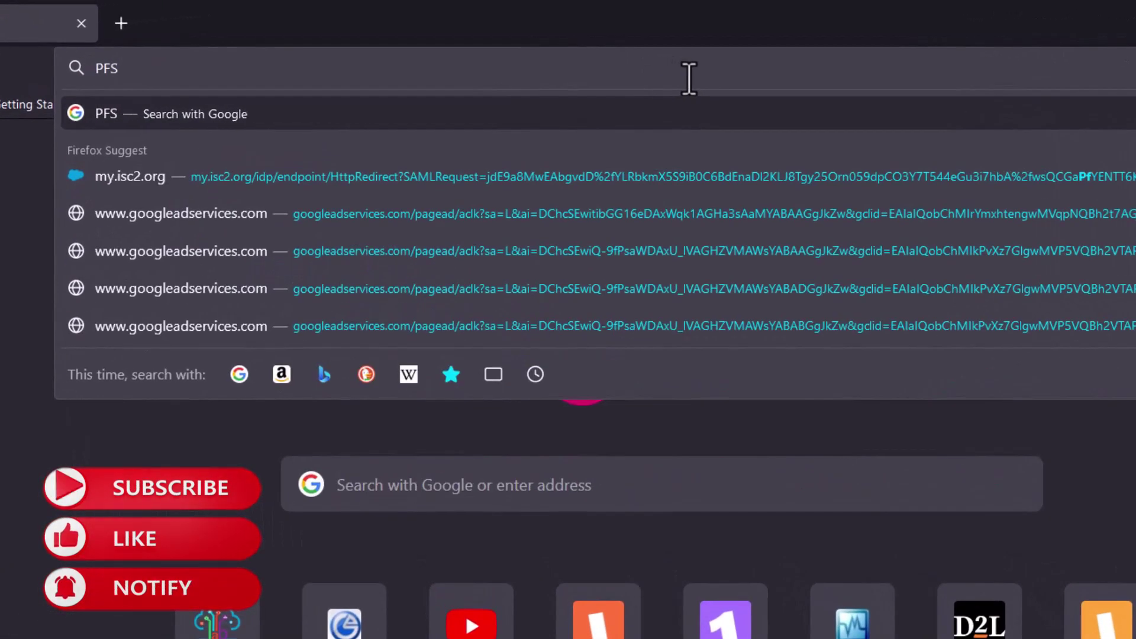
text(SE)
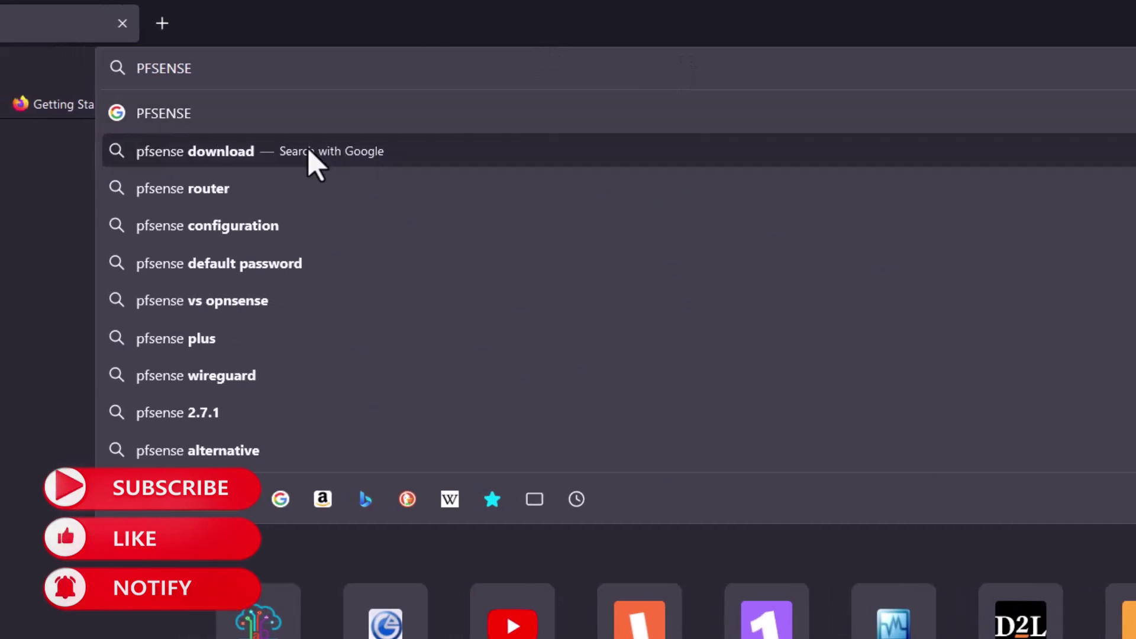
click(309, 152)
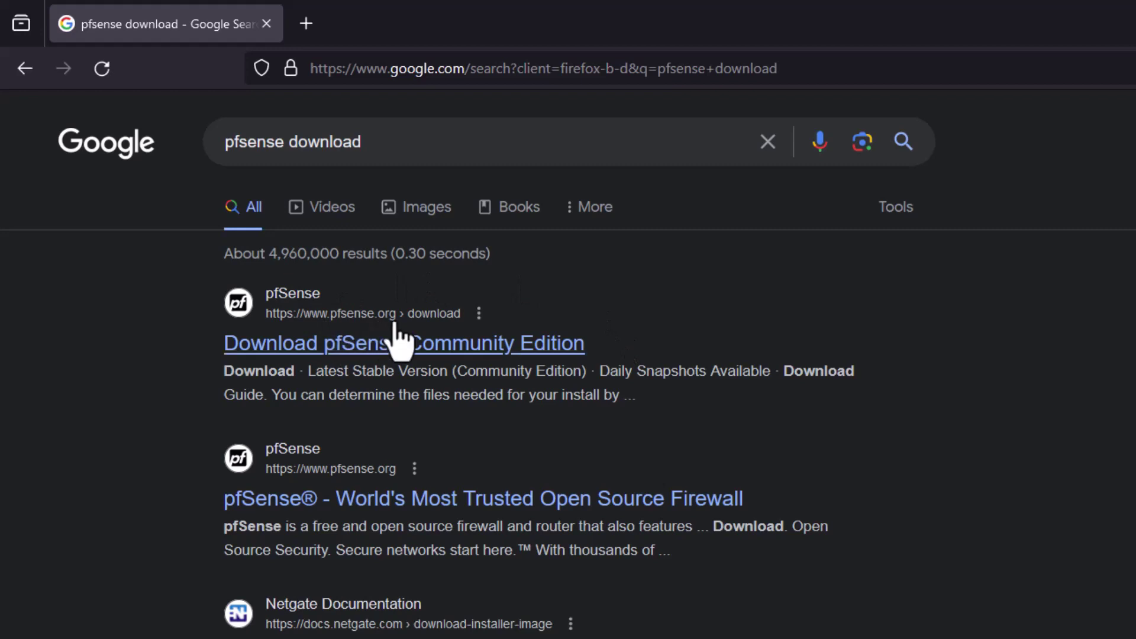
click(381, 350)
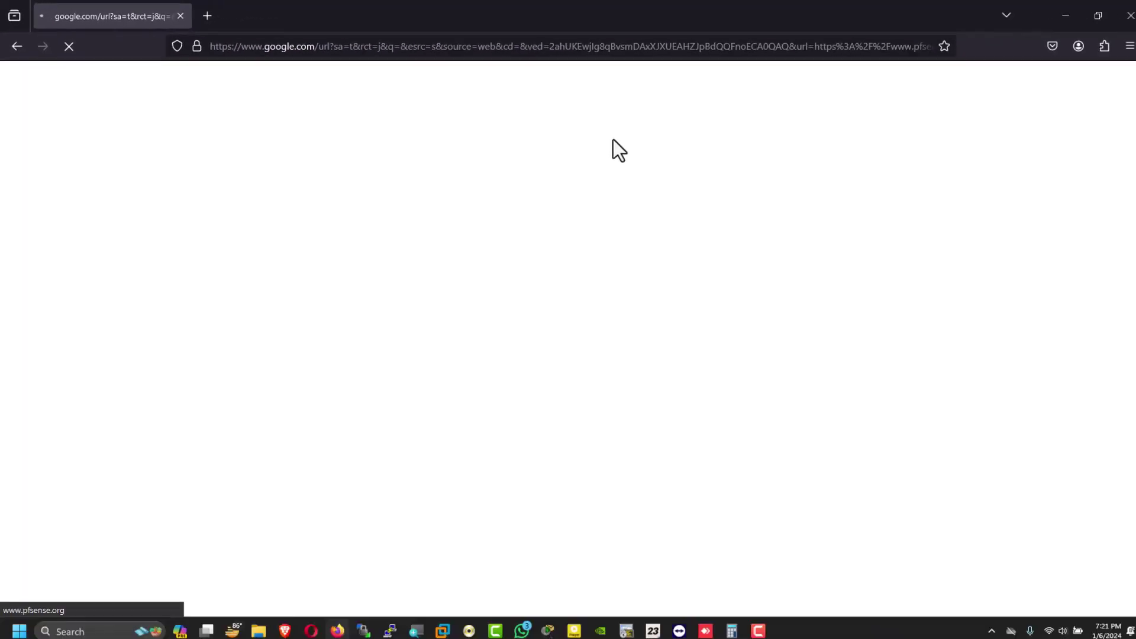
- Start downloading the pfSense 2.7.2 image with AMD64 (64-bit) architecture and the DVD Image (ISO) Installer
scroll(552, 202, down, 3)
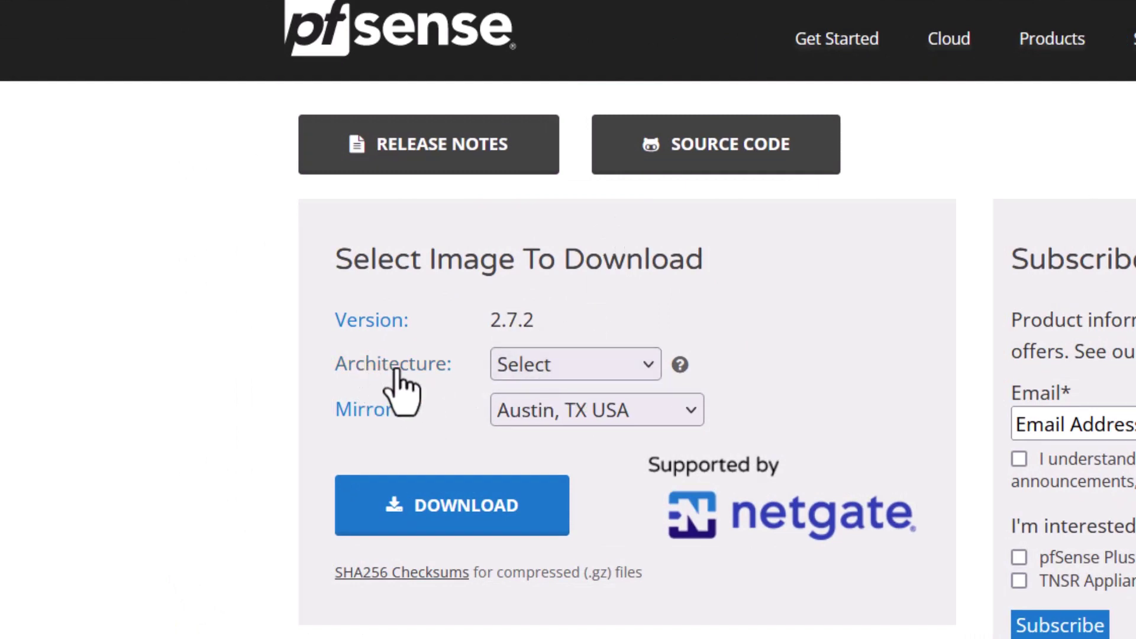
click(588, 371)
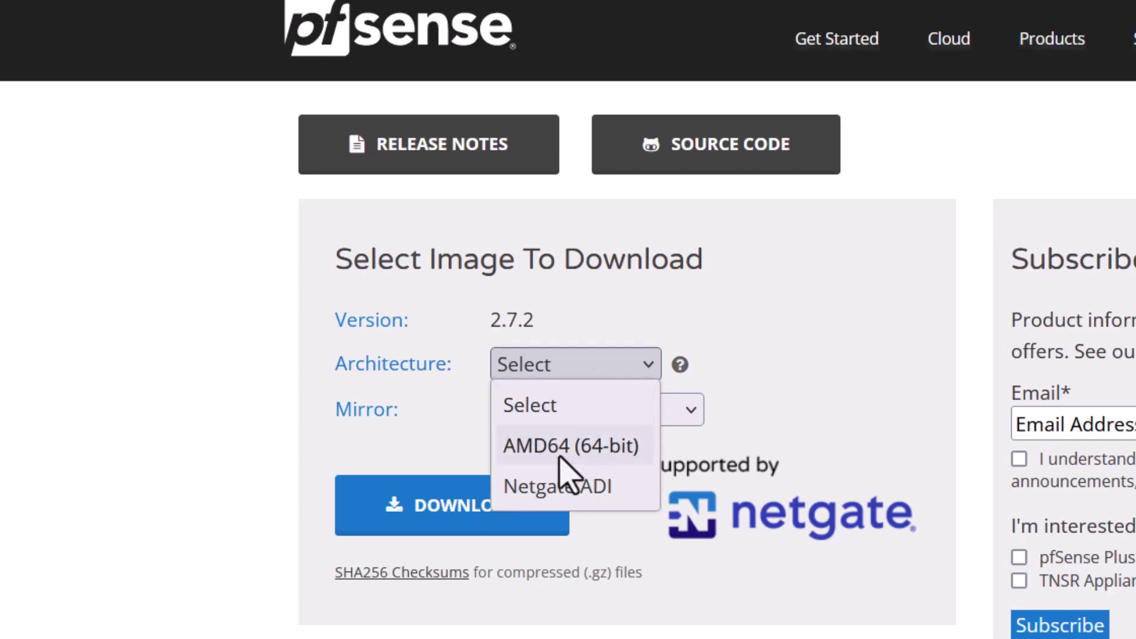
click(599, 449)
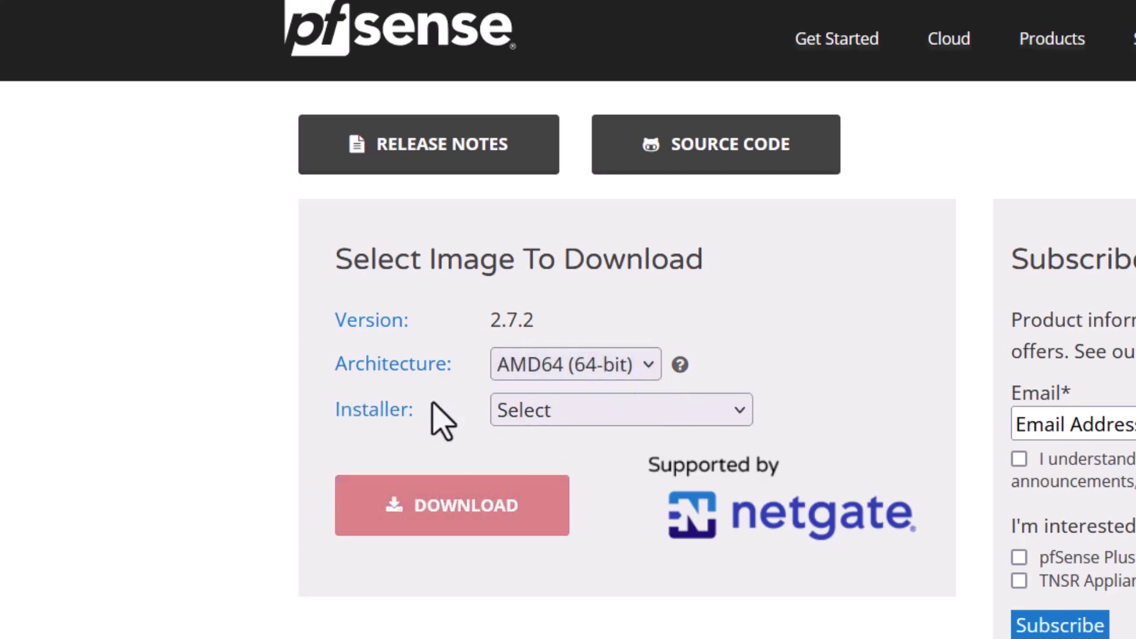
click(651, 422)
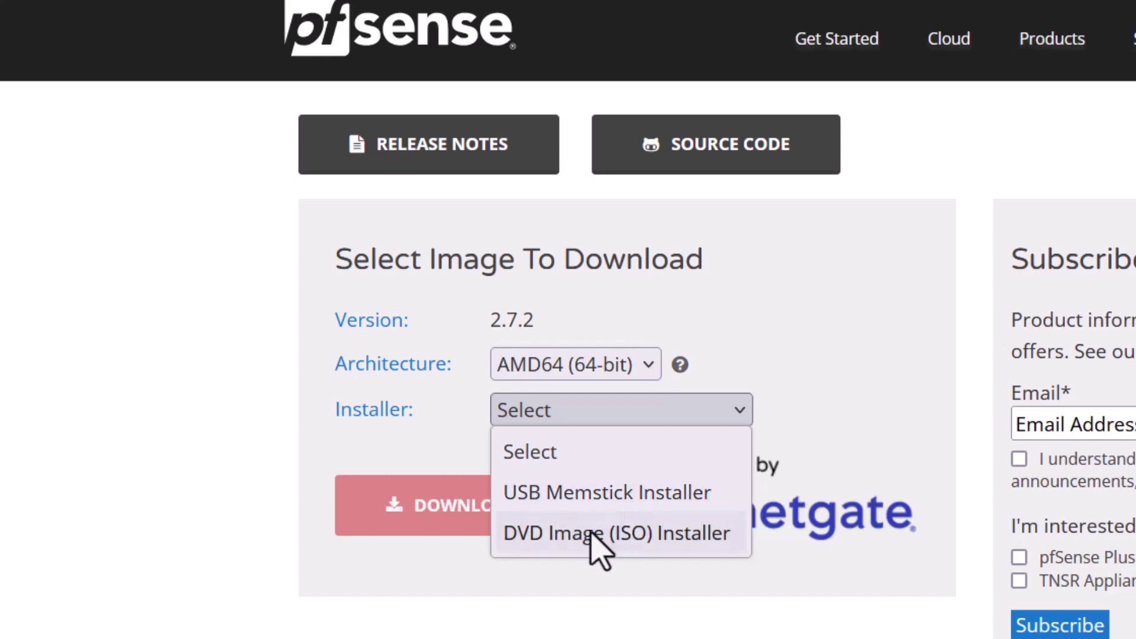
click(622, 535)
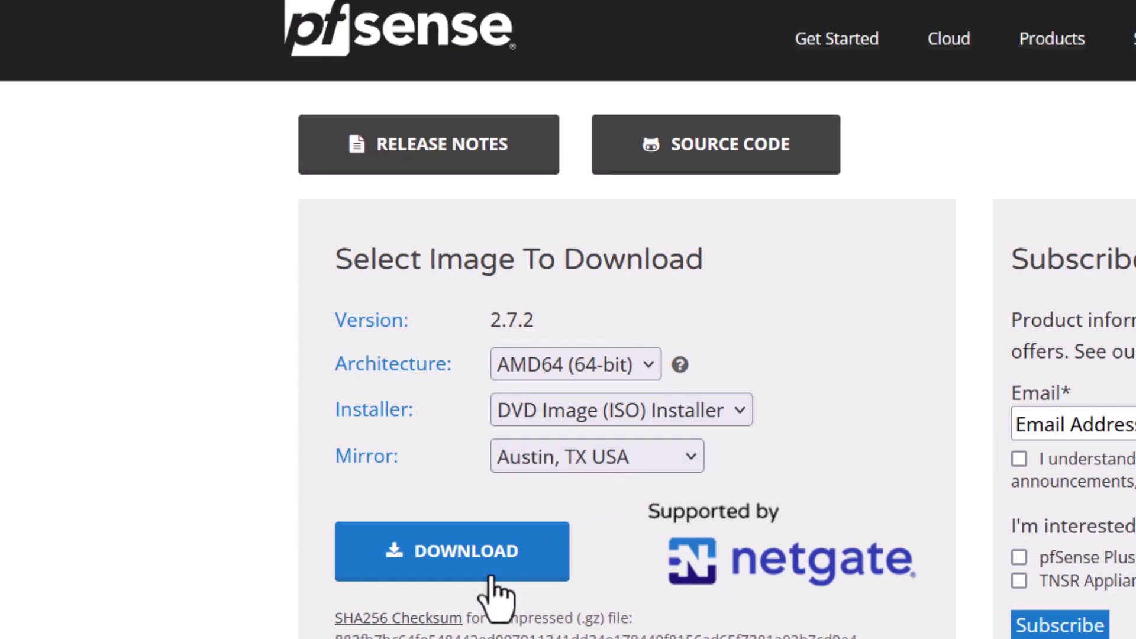
click(467, 561)
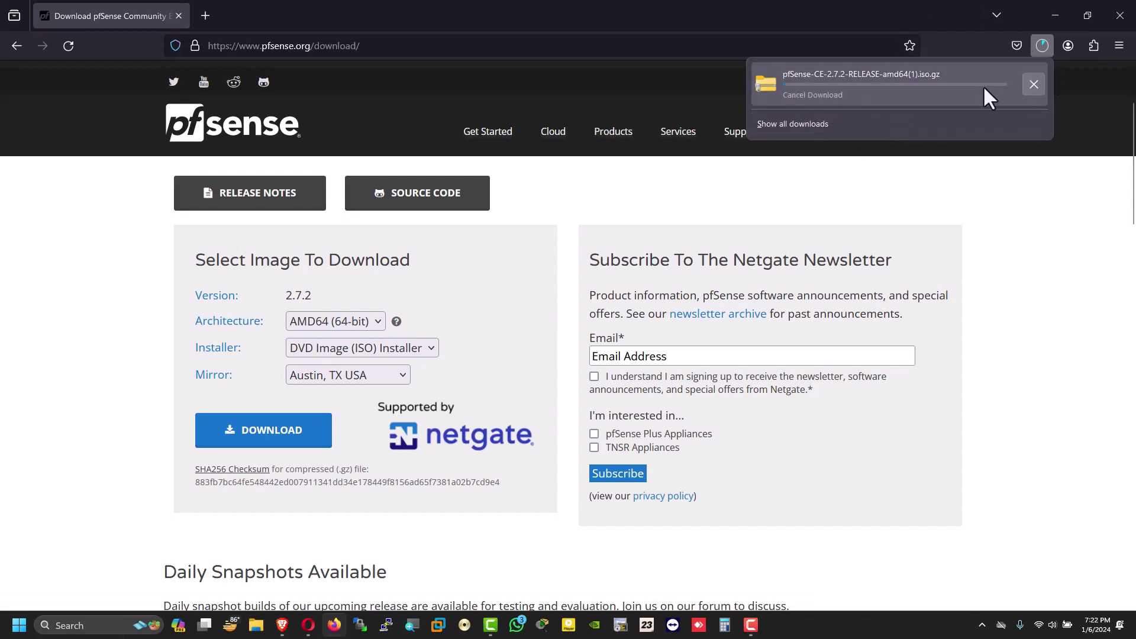
- Cancel the running pfSense download and switch to the Downloads folder in File Explorer
click(1034, 84)
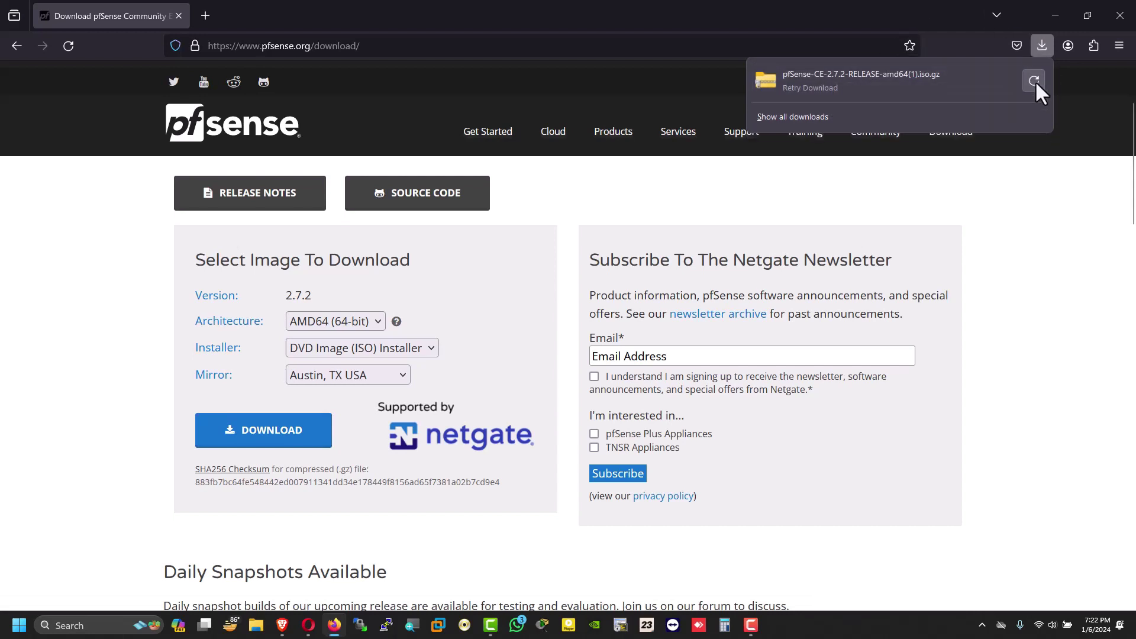
click(1129, 18)
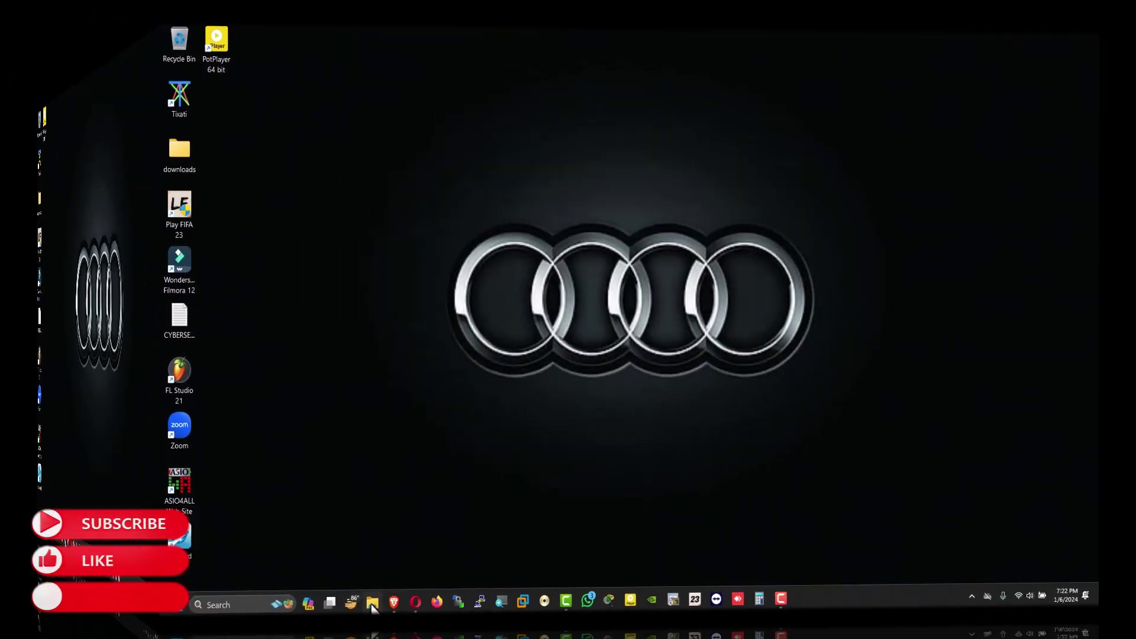
click(372, 602)
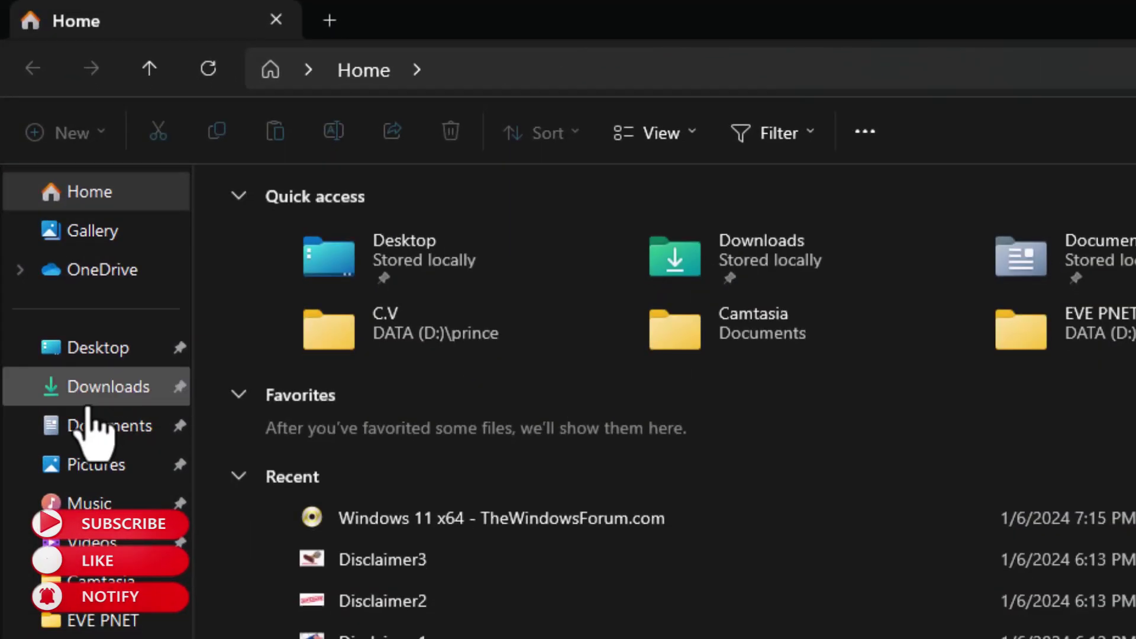
click(79, 399)
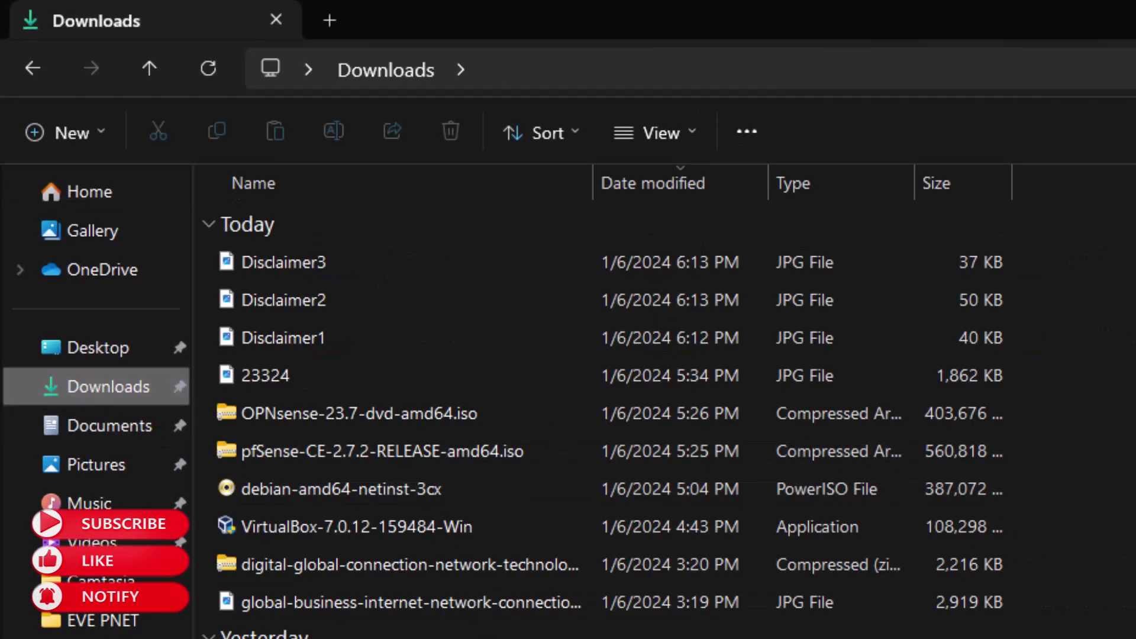
- View the 7-Zip extraction options for the pfSense-CE-2.7.2-RELEASE-amd64.iso archive without extracting it
click(378, 461)
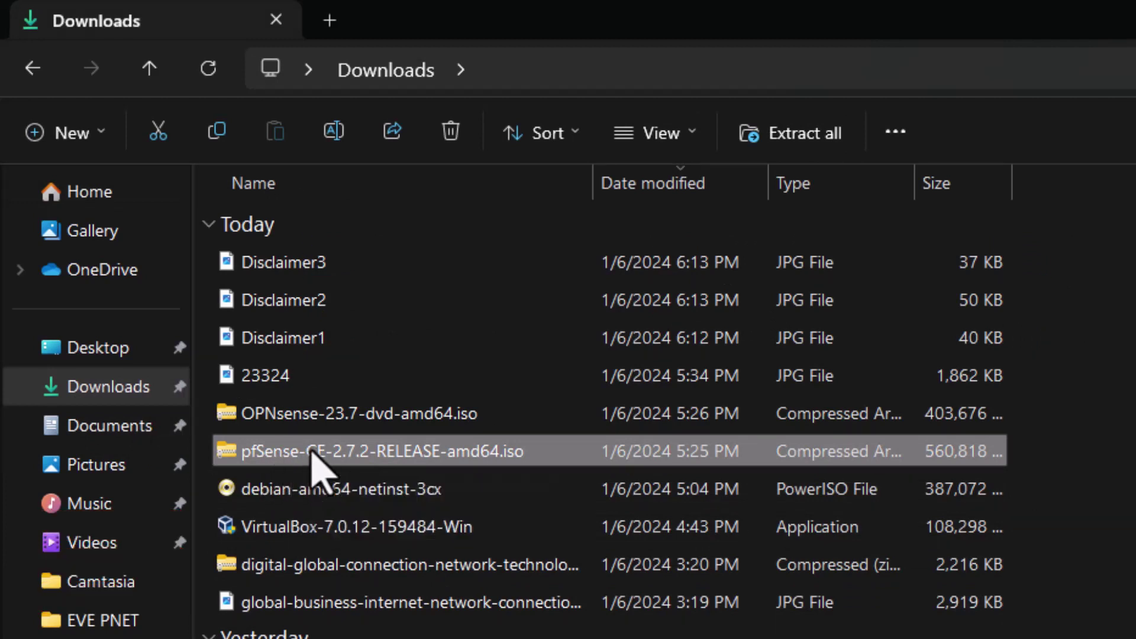
right_click(313, 457)
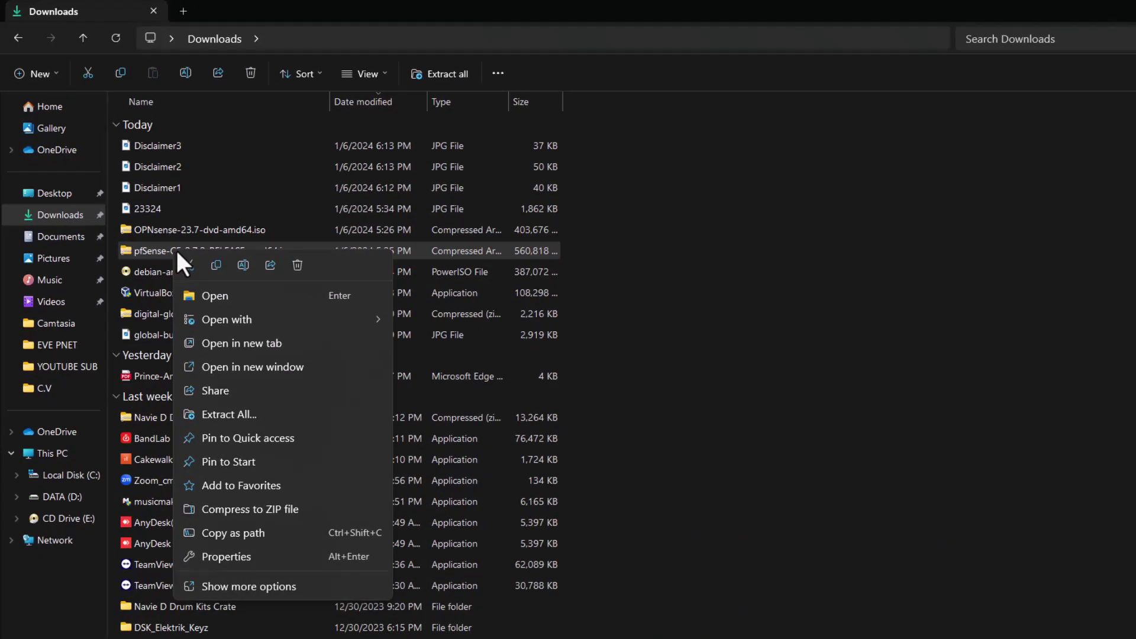
click(239, 587)
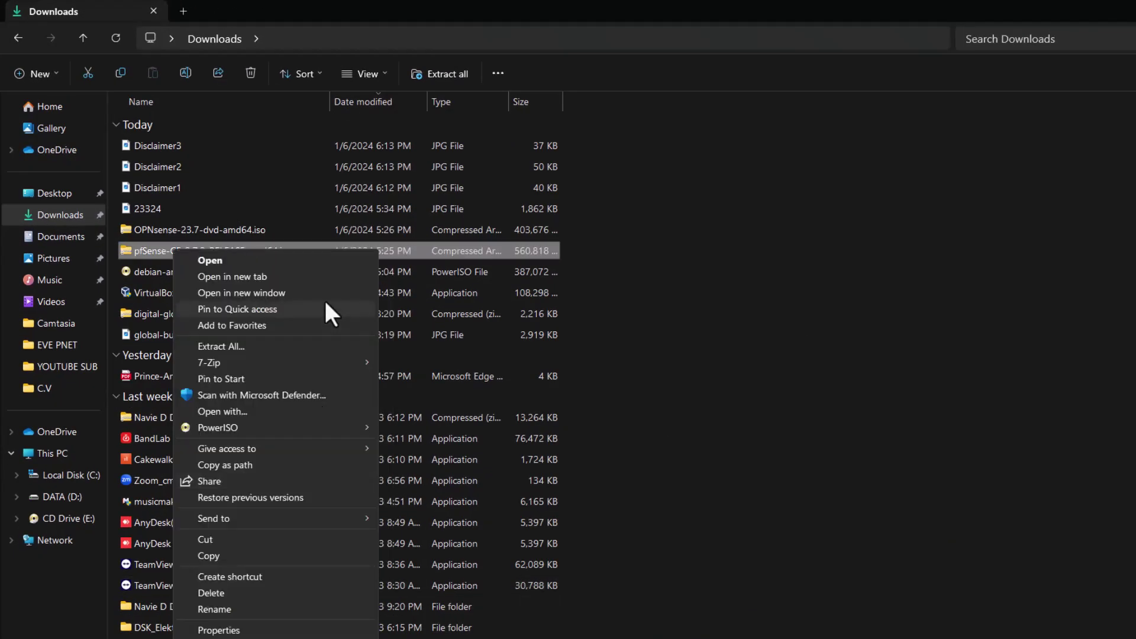
mouse_move(212, 363)
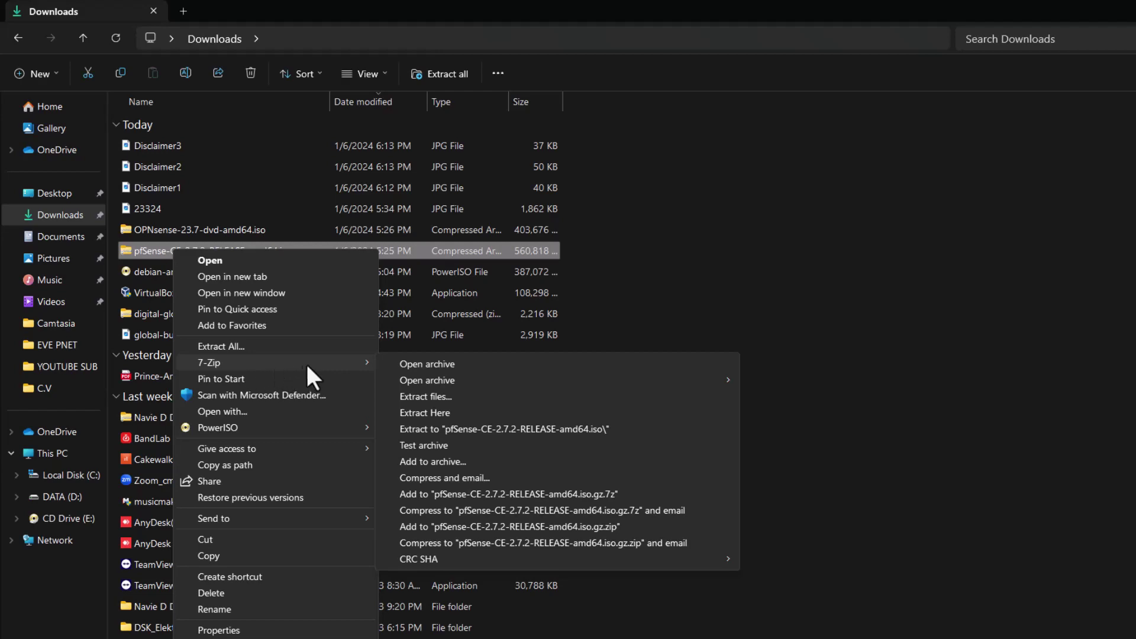
click(464, 236)
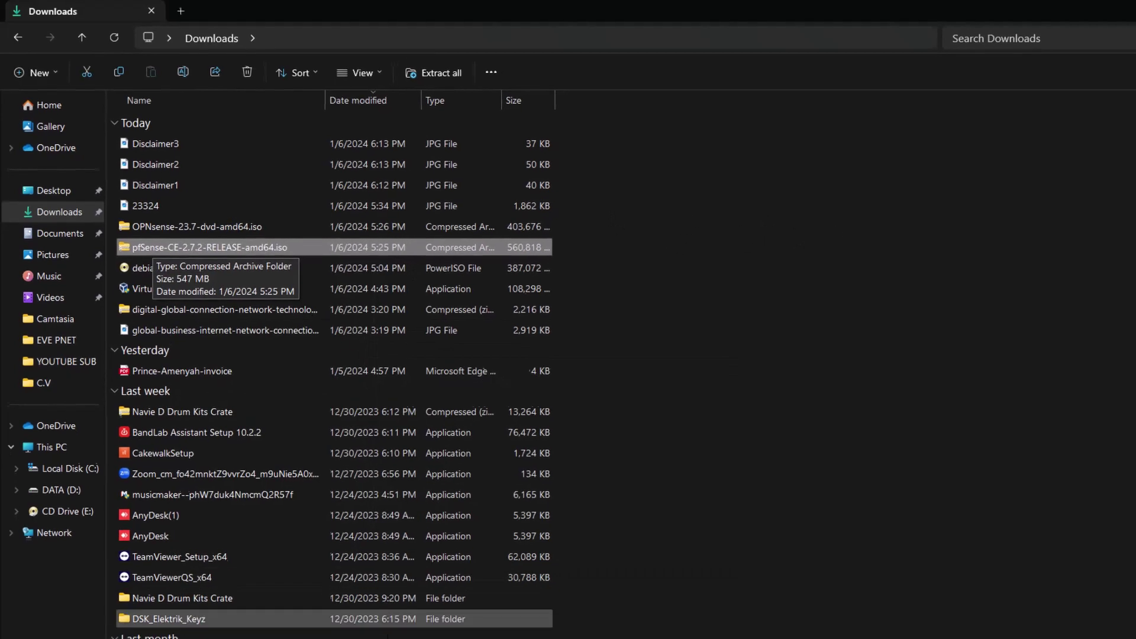
- Switch to Firefox, search for "download 7 zip" and download the 64-bit Windows x64 .exe installer of 7-Zip 23.01 from 7-zip.org
click(334, 626)
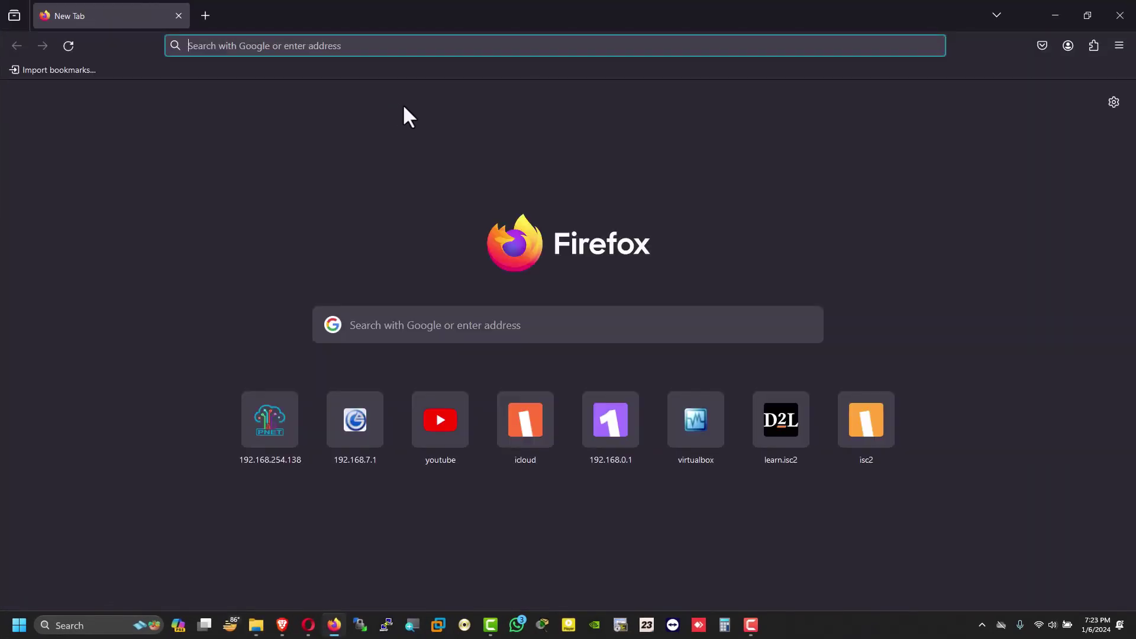
click(417, 313)
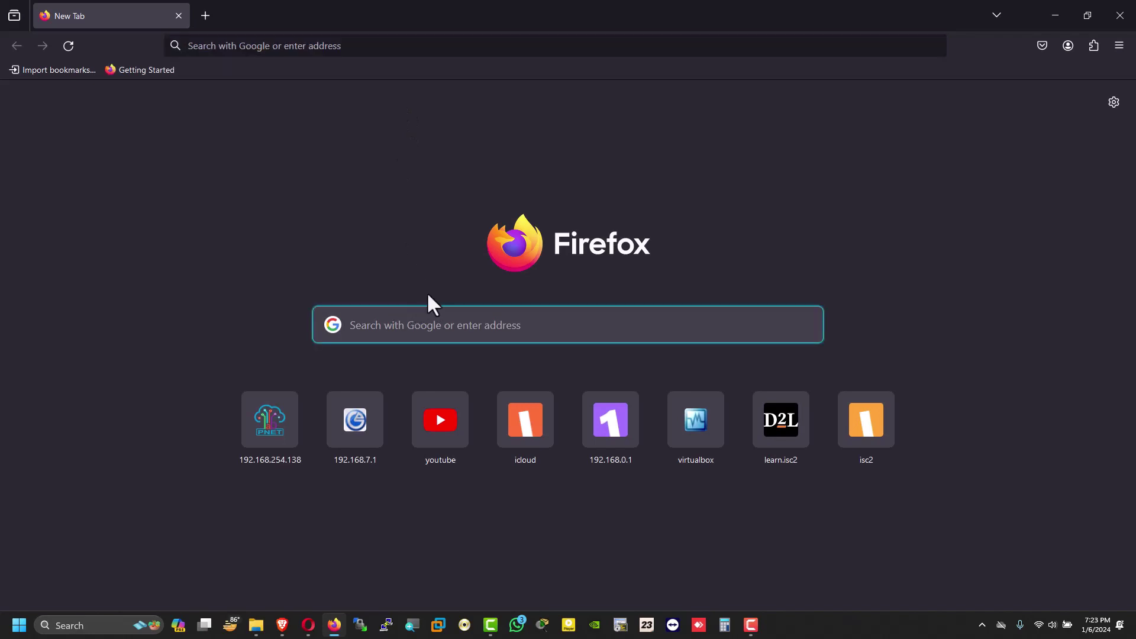
text(DOWNLOAD 7)
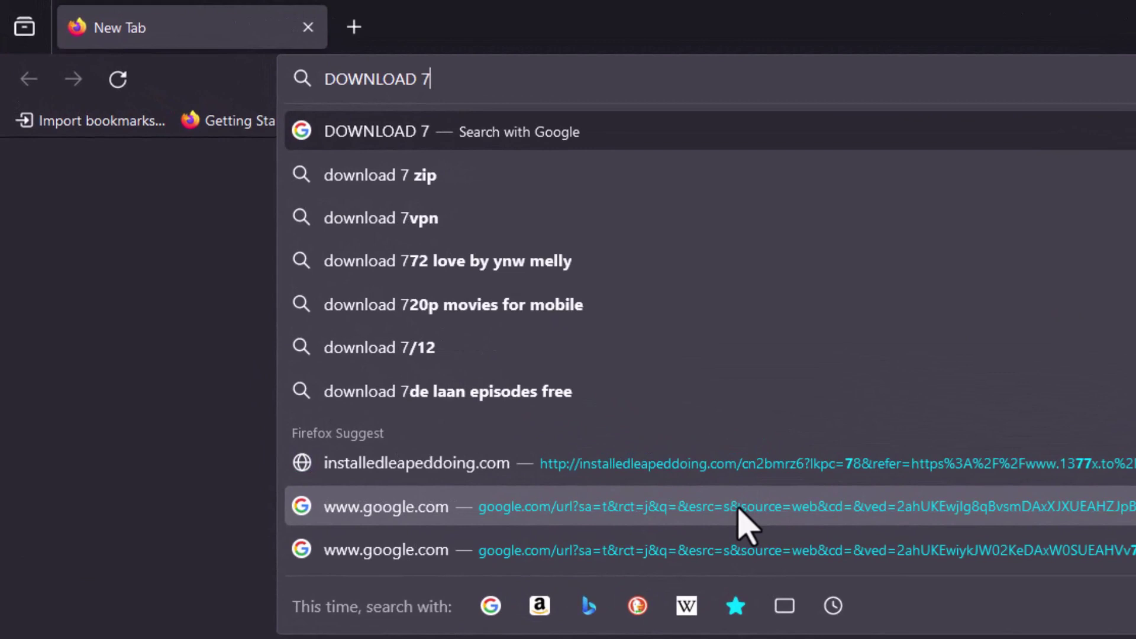
click(426, 174)
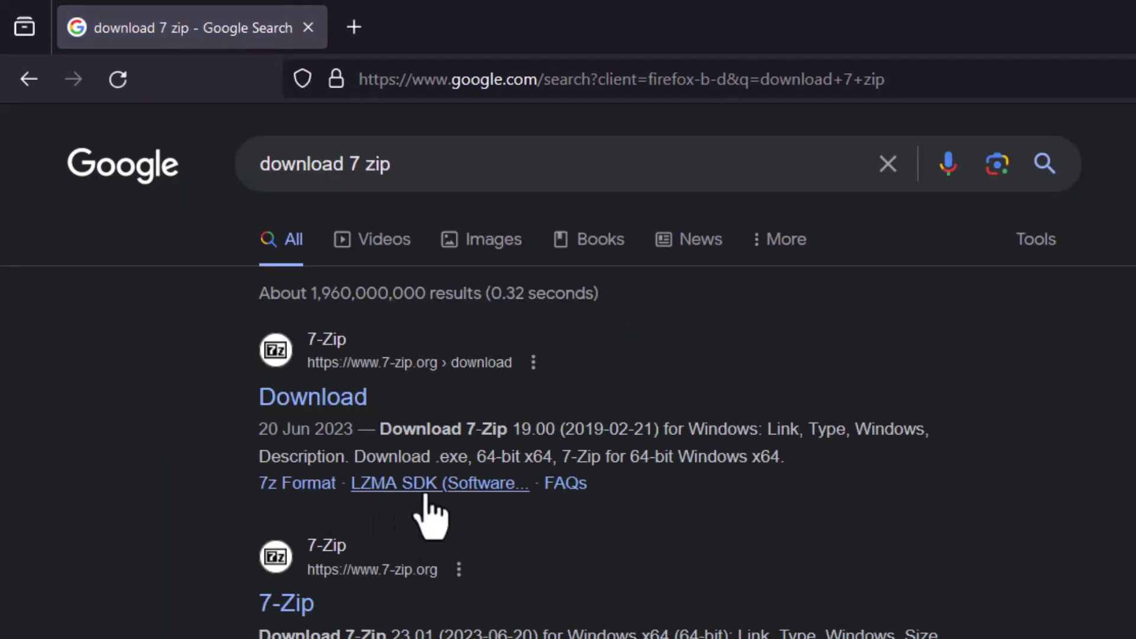
click(301, 403)
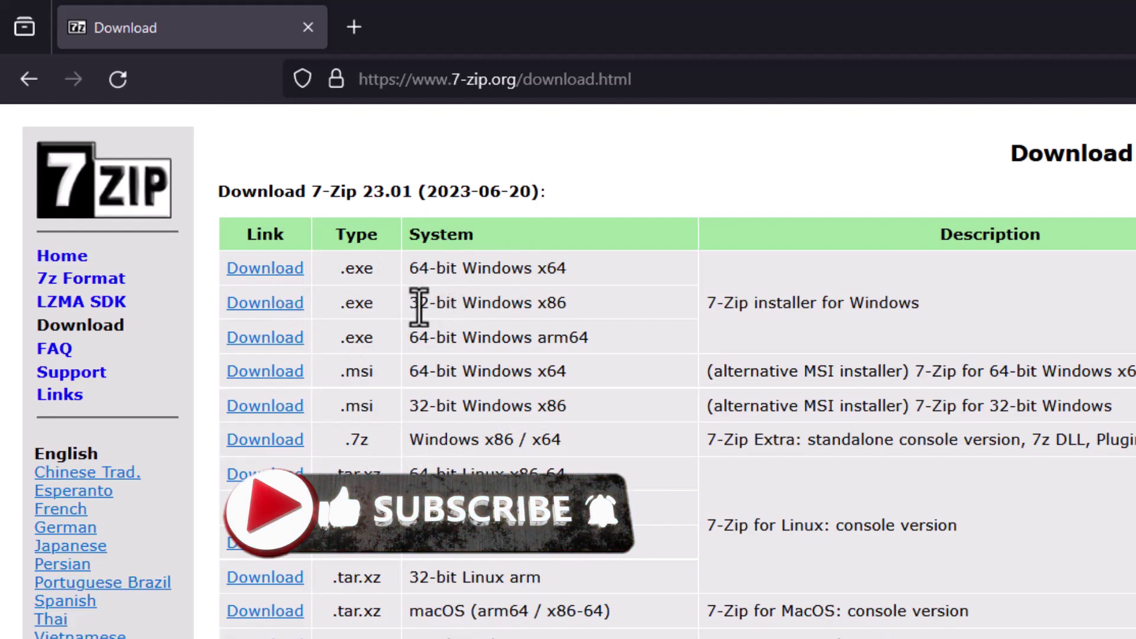
click(264, 269)
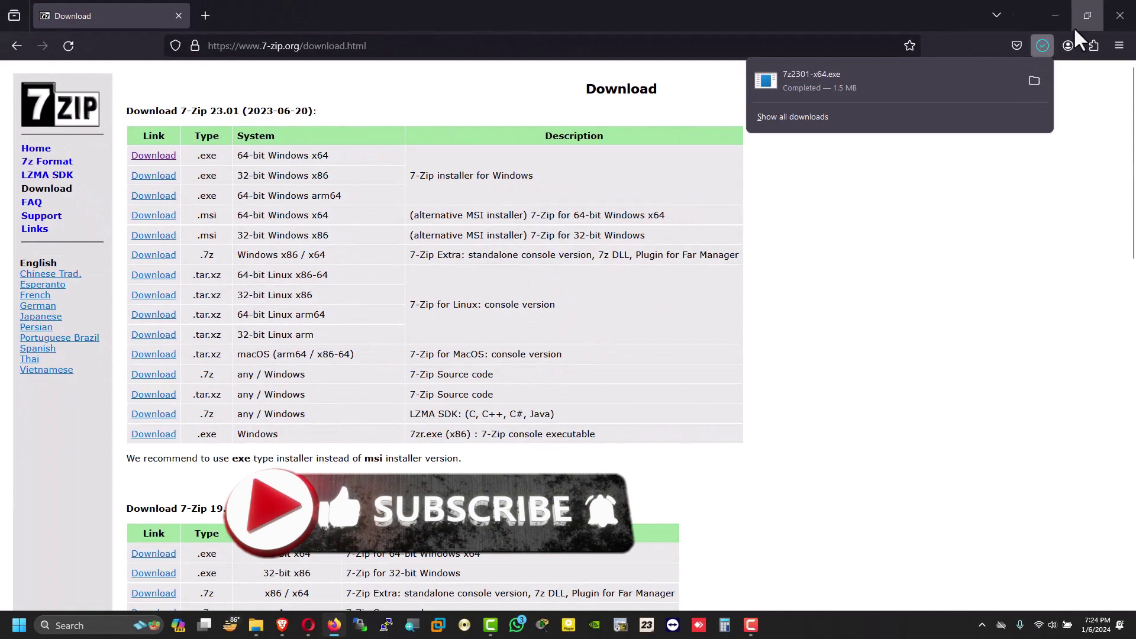
click(1120, 17)
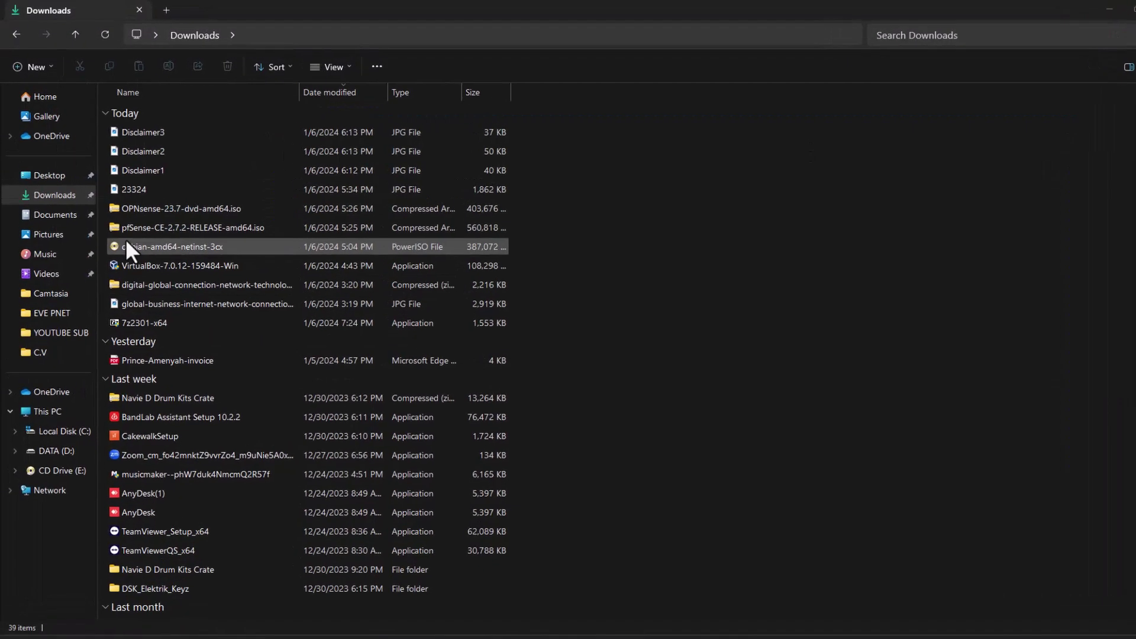
- Extract the pfSense-CE-2.7.2-RELEASE-amd64.iso archive with 7-Zip into a folder of the same name and select the ISO file inside it
click(153, 228)
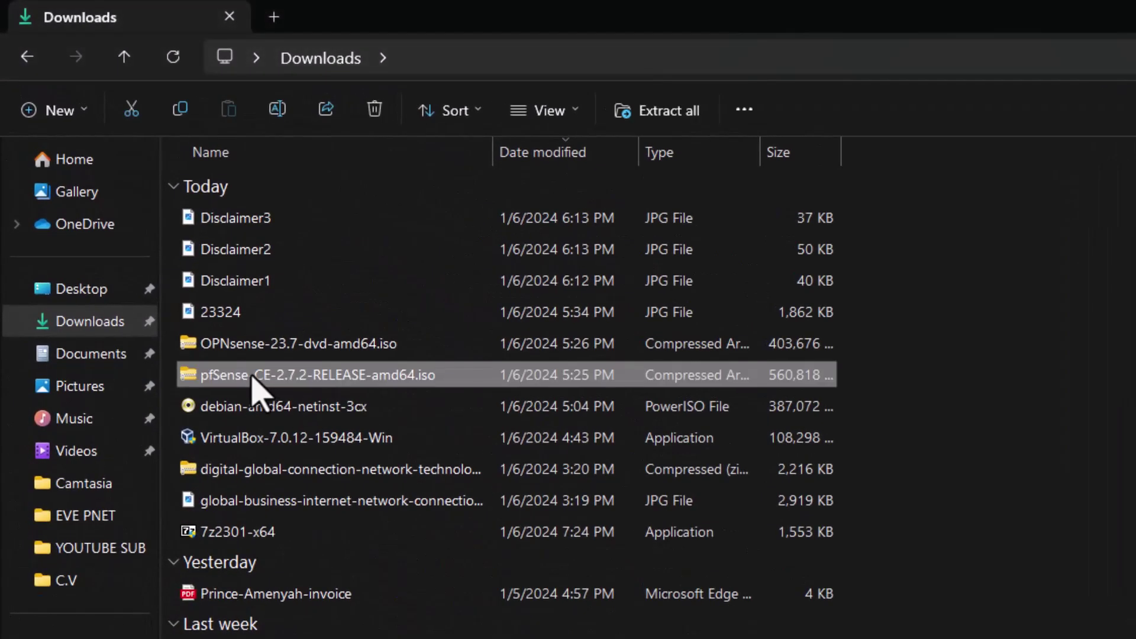
right_click(253, 381)
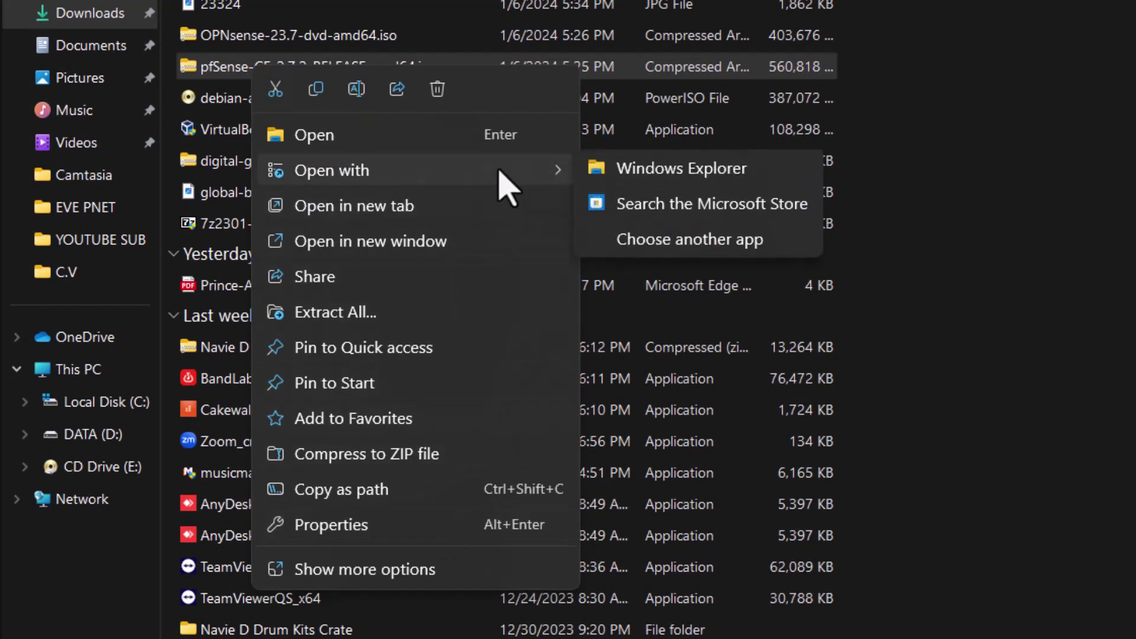
click(353, 574)
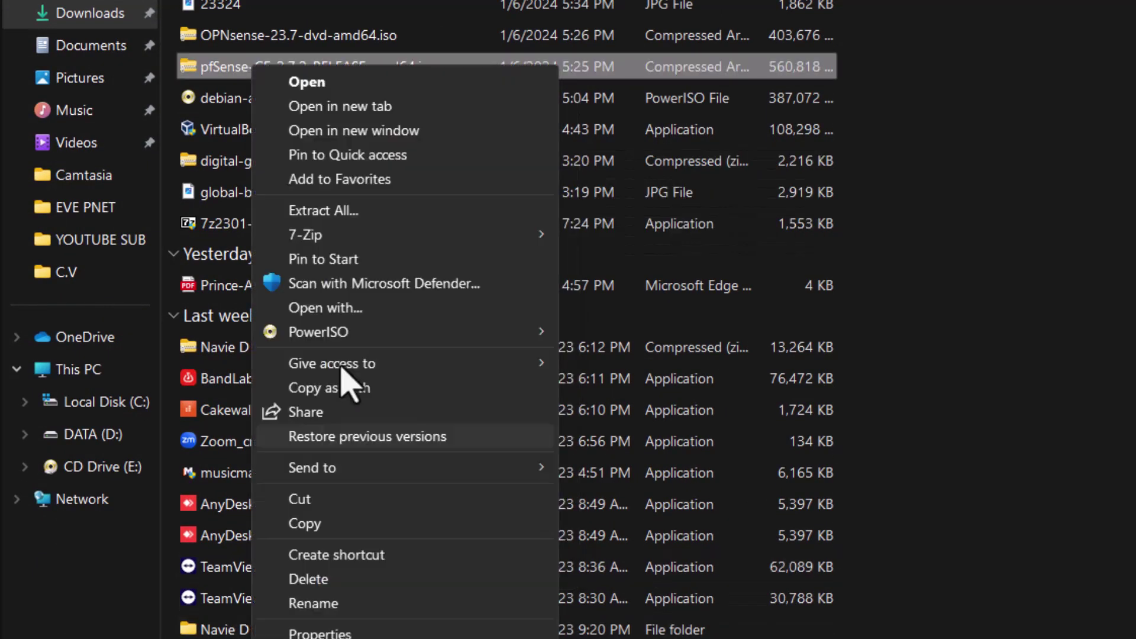
mouse_move(291, 238)
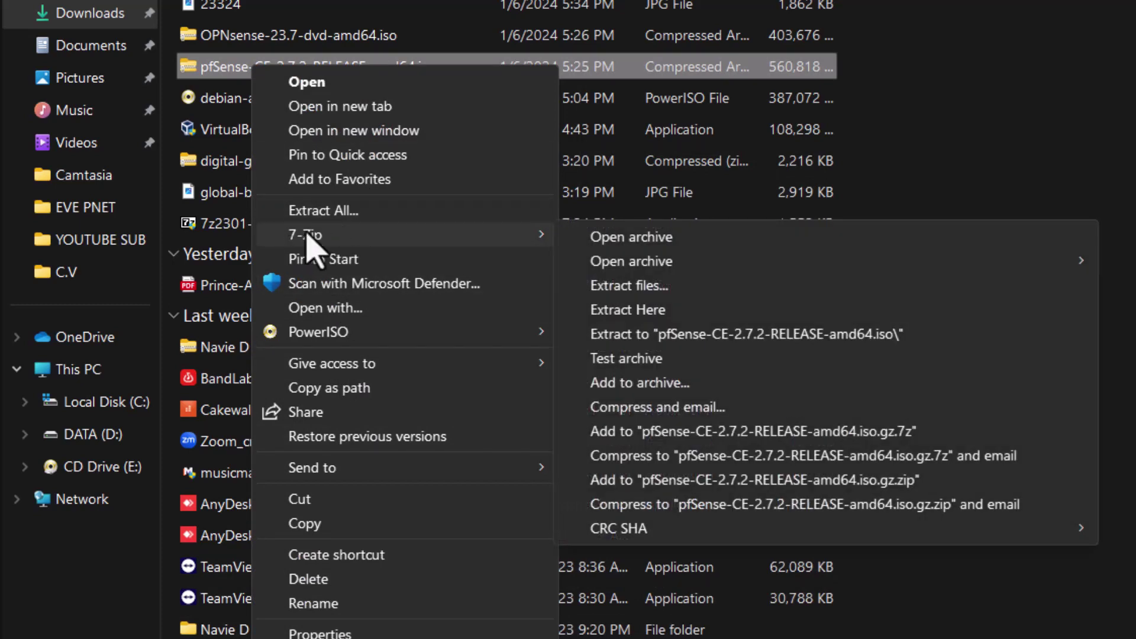
click(769, 335)
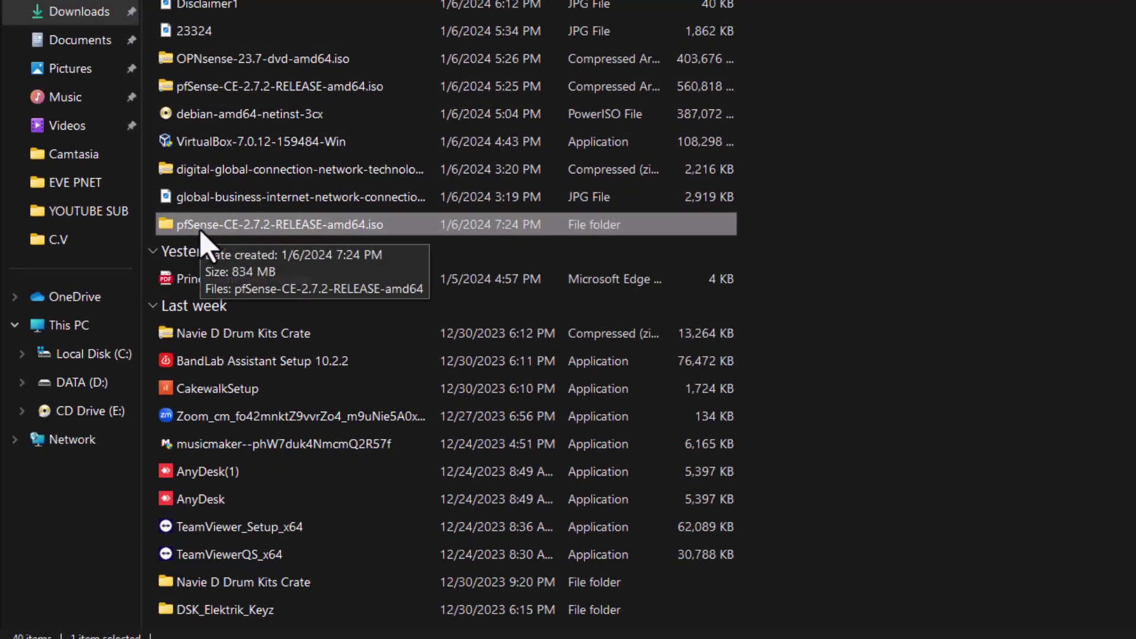
double_click(201, 226)
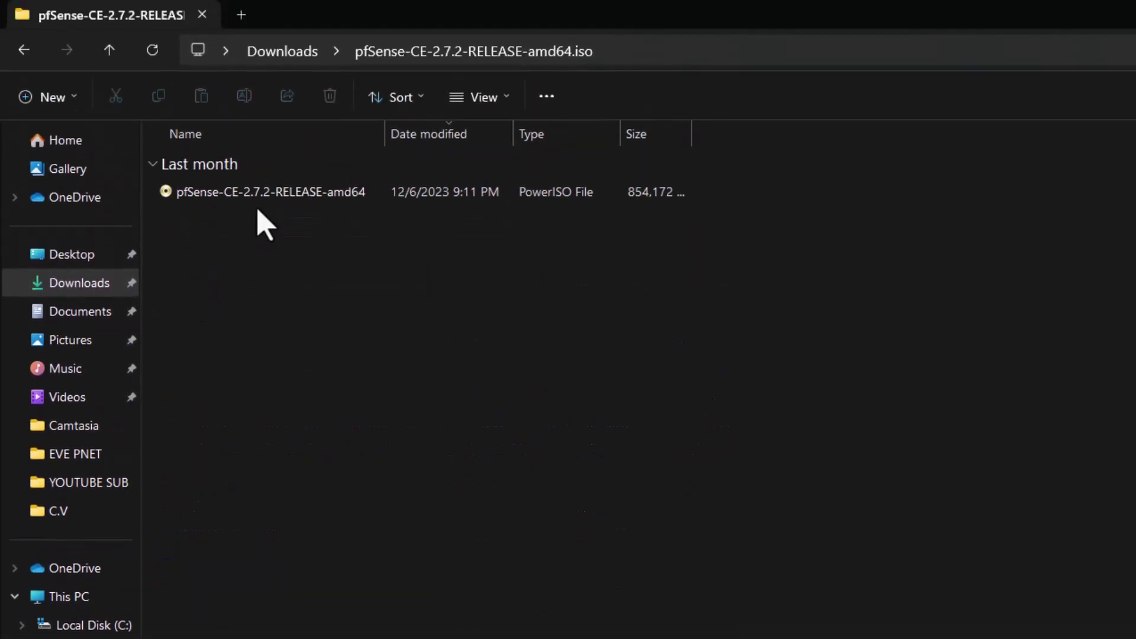
click(228, 199)
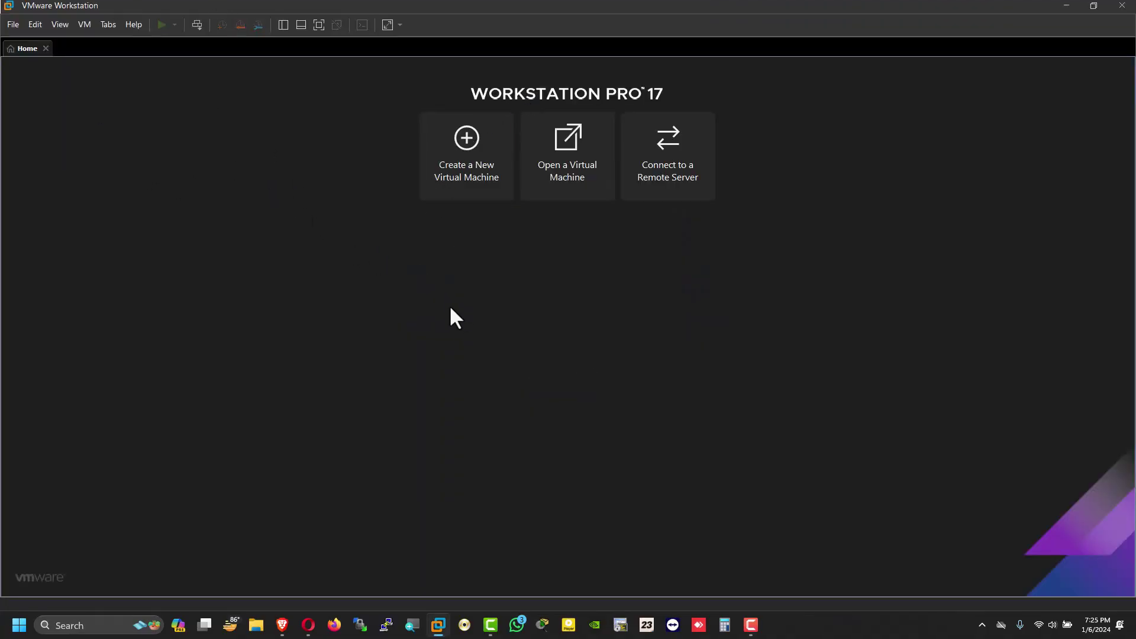
- Start a new virtual machine with the Typical configuration, no installer media, and Other, FreeBSD 12 64-bit as the guest operating system
click(462, 153)
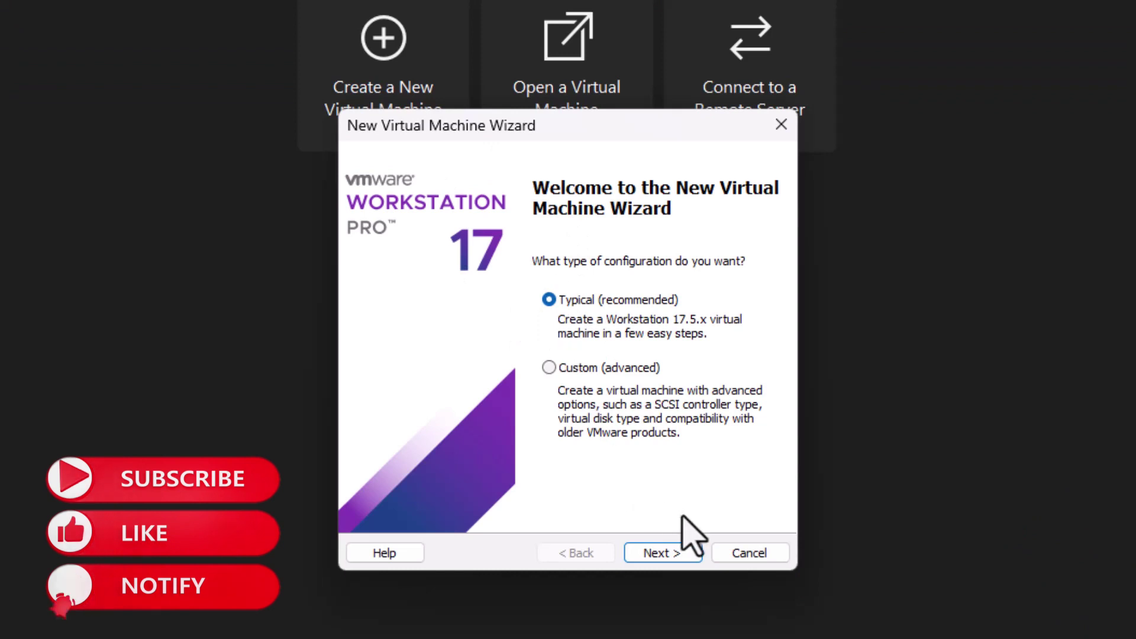
click(663, 554)
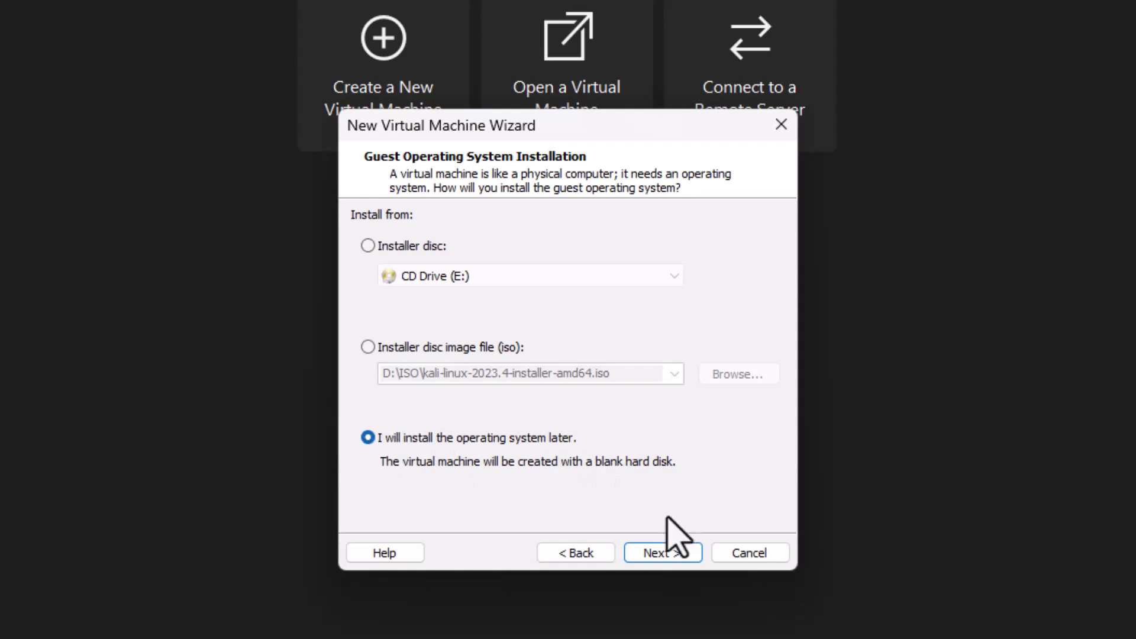
click(673, 549)
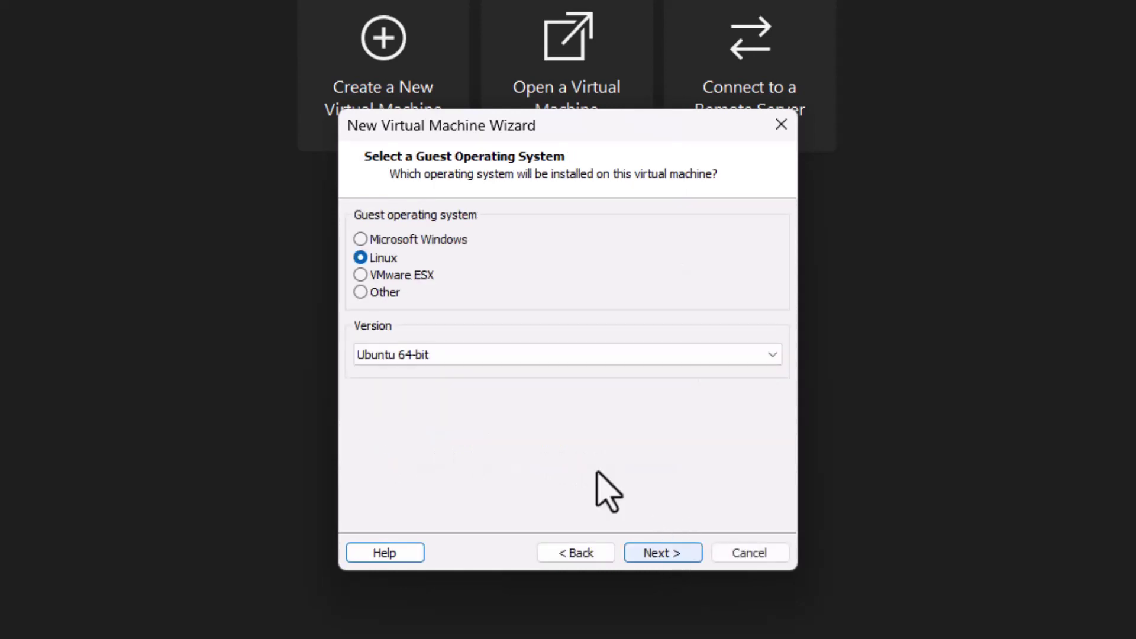
click(383, 294)
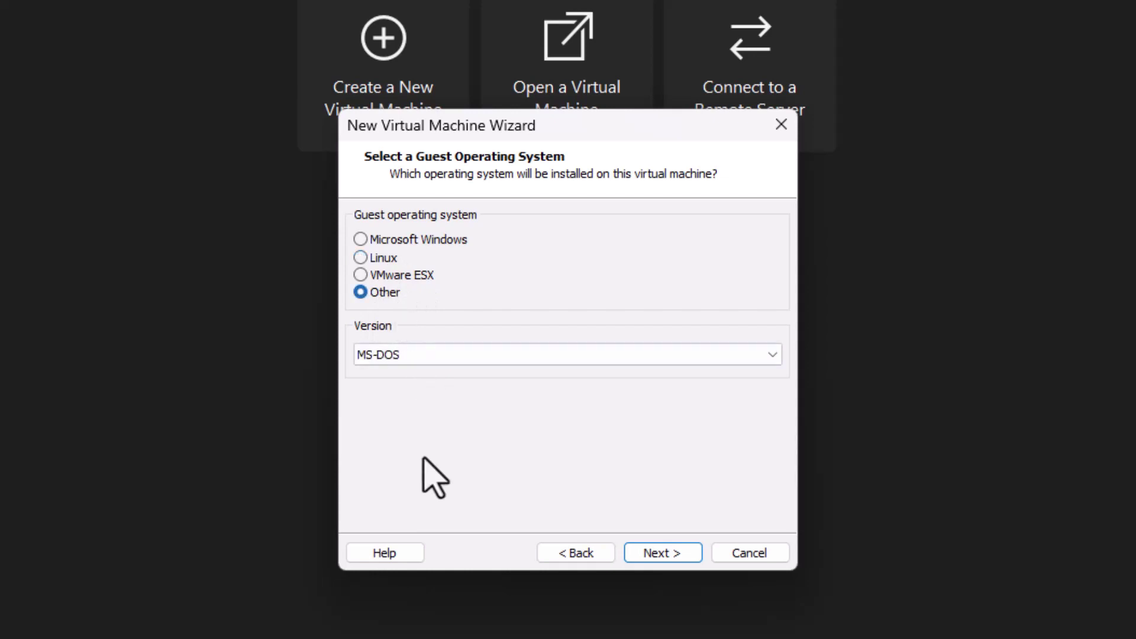
click(433, 358)
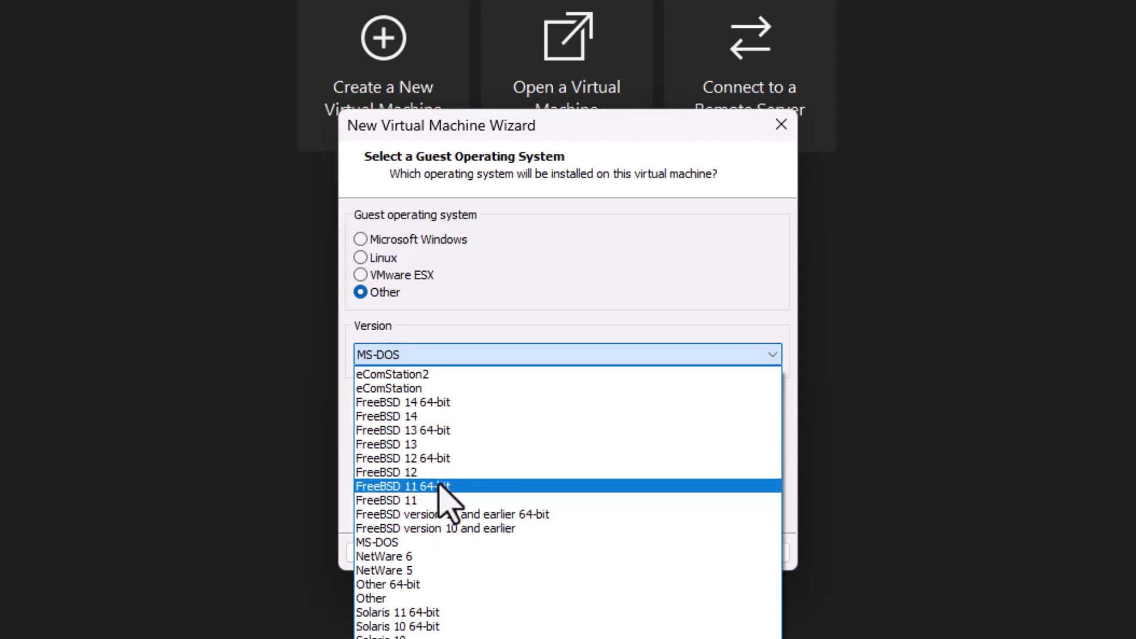
click(435, 459)
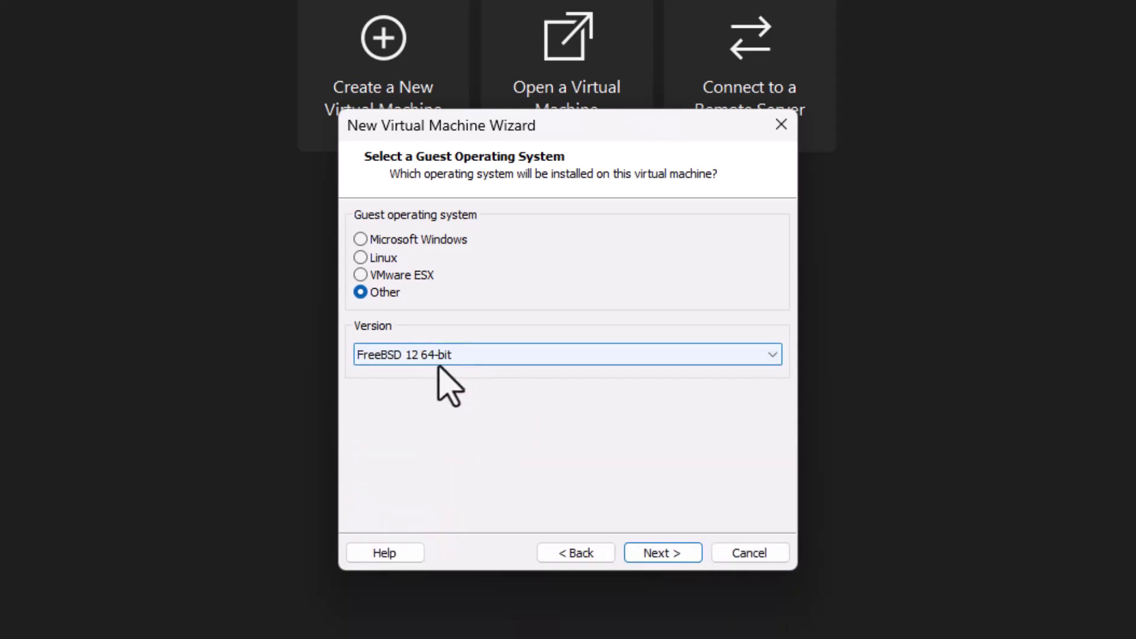
click(670, 556)
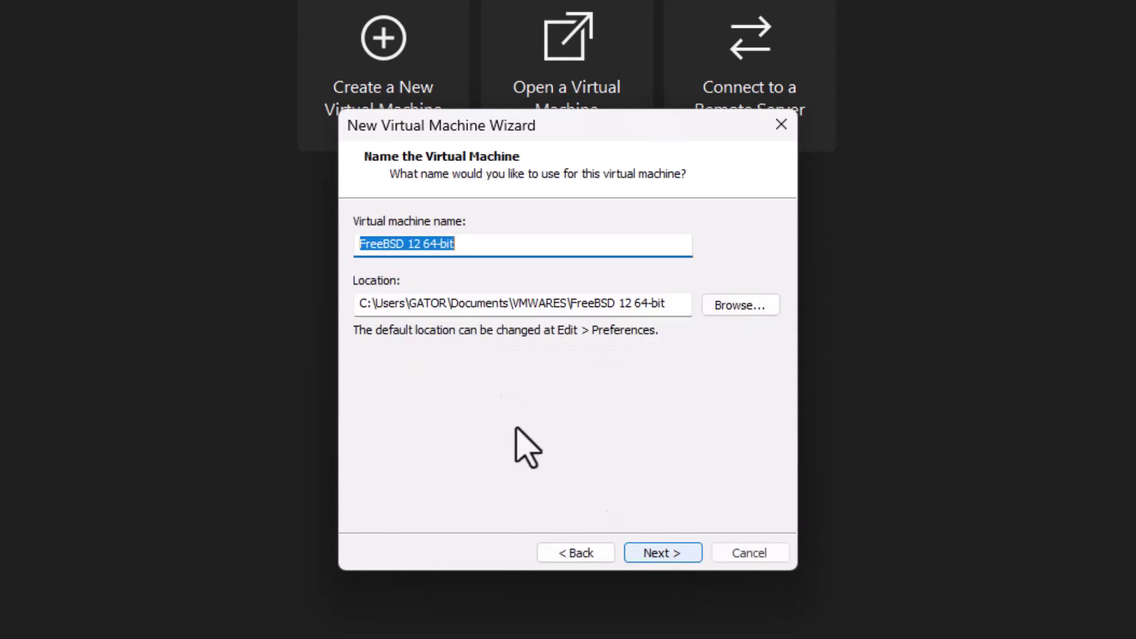
- Name the new virtual machine PFSENSE01 and keep the default storage location
drag(487, 248, 337, 250)
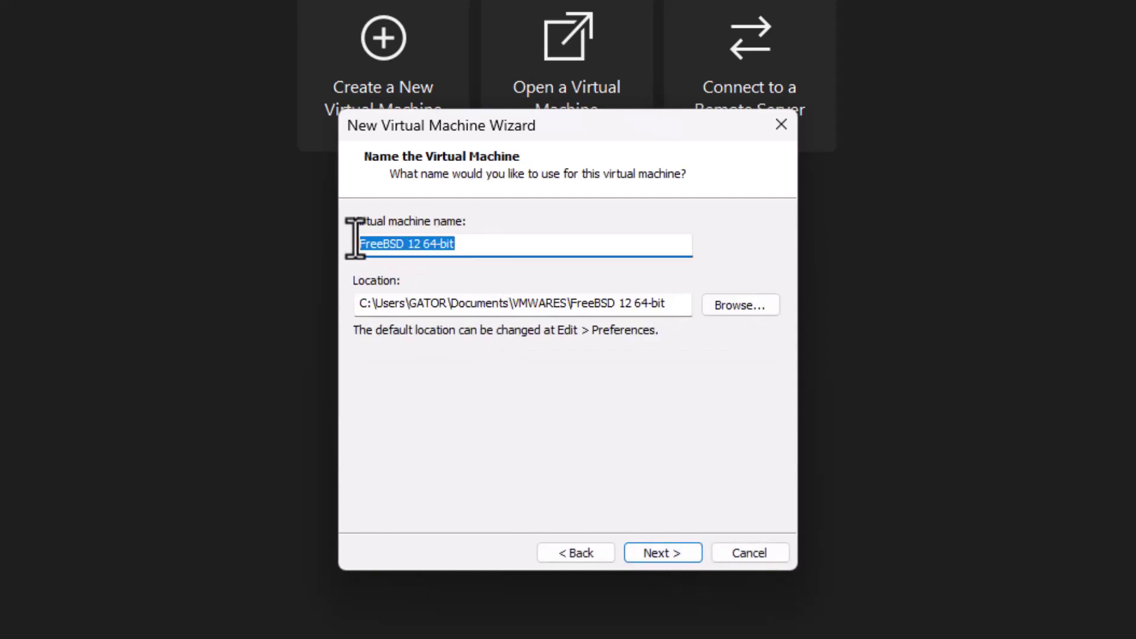
text(PFSENSE01)
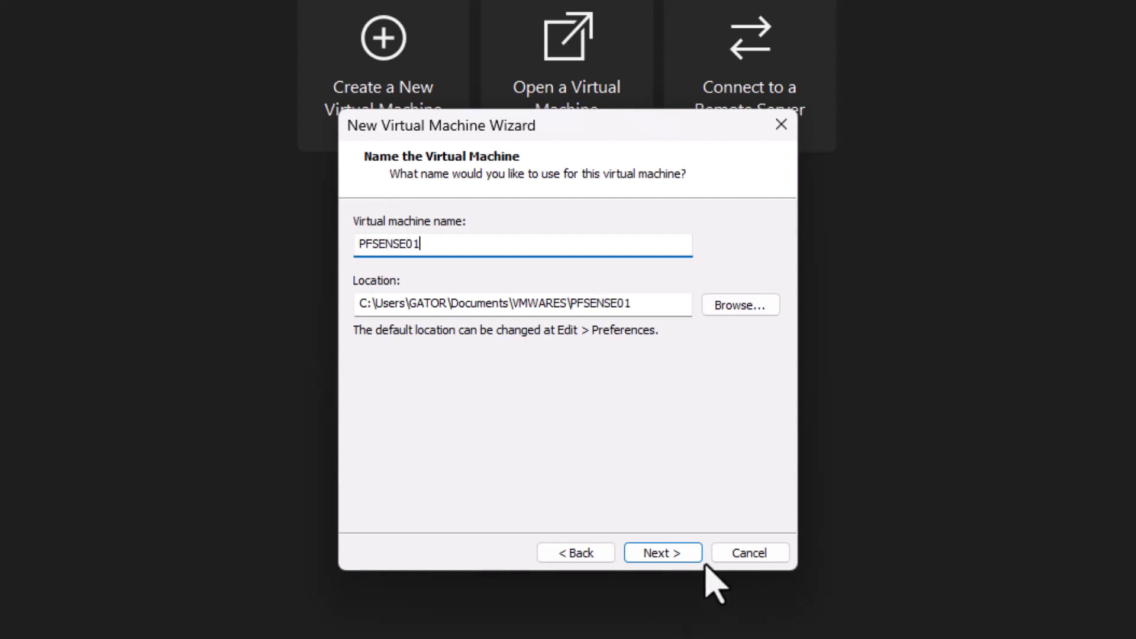
click(680, 553)
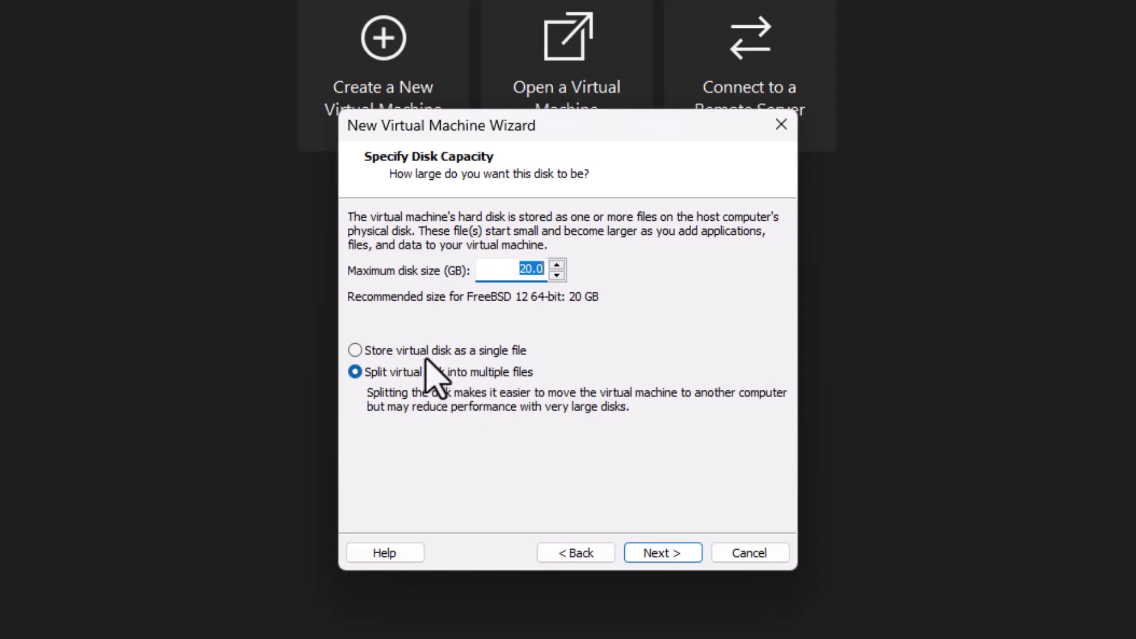
- Set a 60 GB virtual disk stored as a single file and finish creating the virtual machine
click(378, 353)
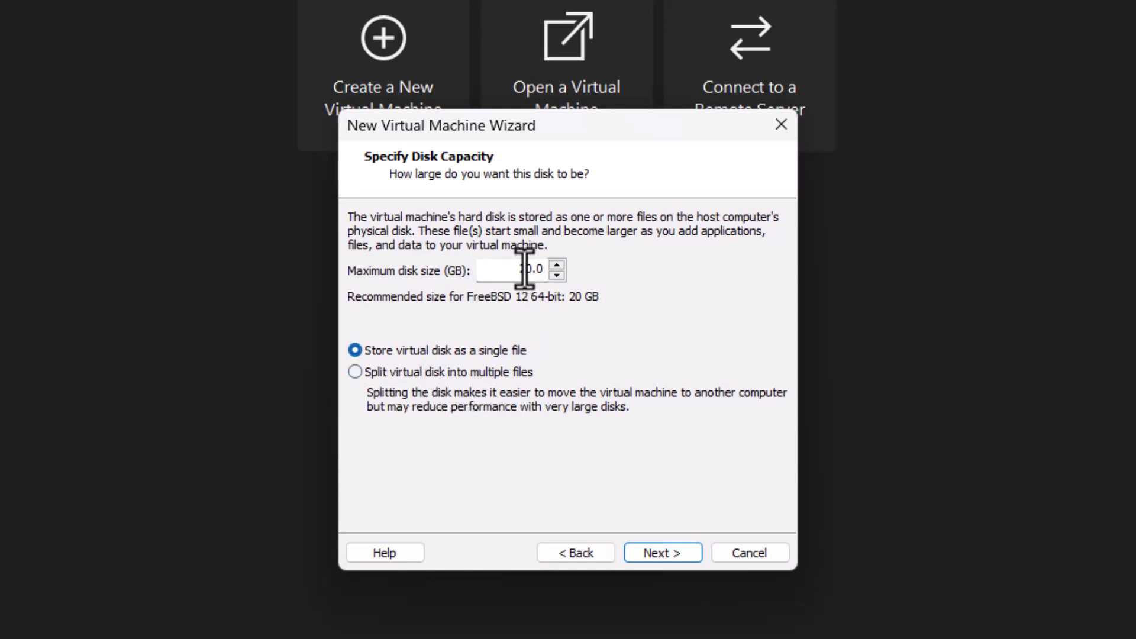
drag(524, 269, 477, 261)
click(676, 556)
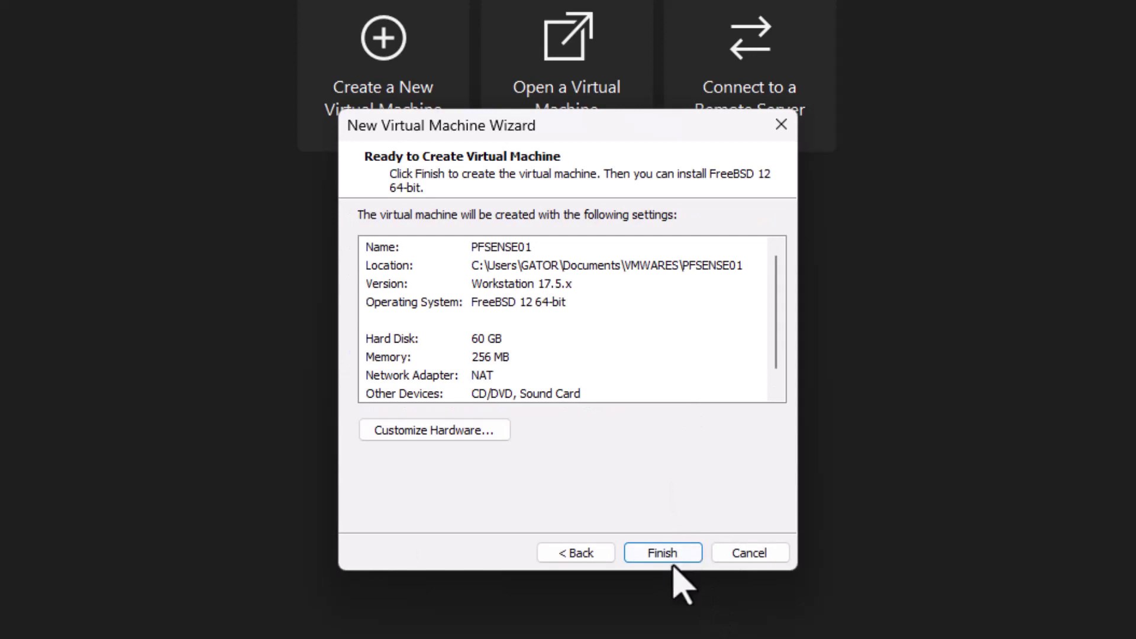
click(669, 557)
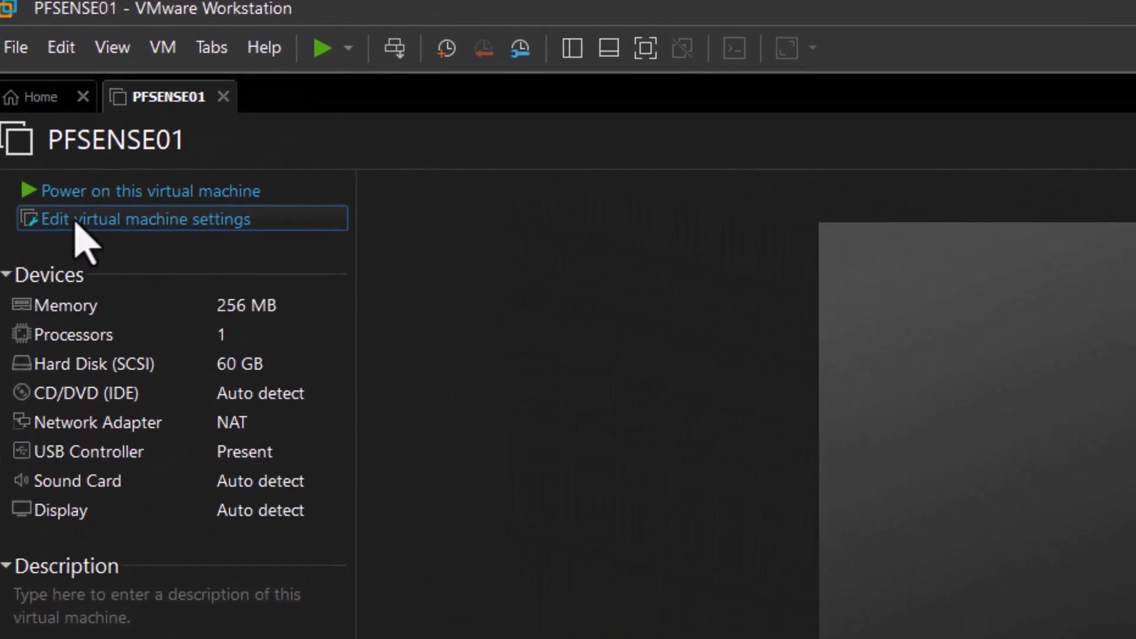
- Add a second network adapter to the hardware of the PFSENSE01 virtual machine
click(85, 230)
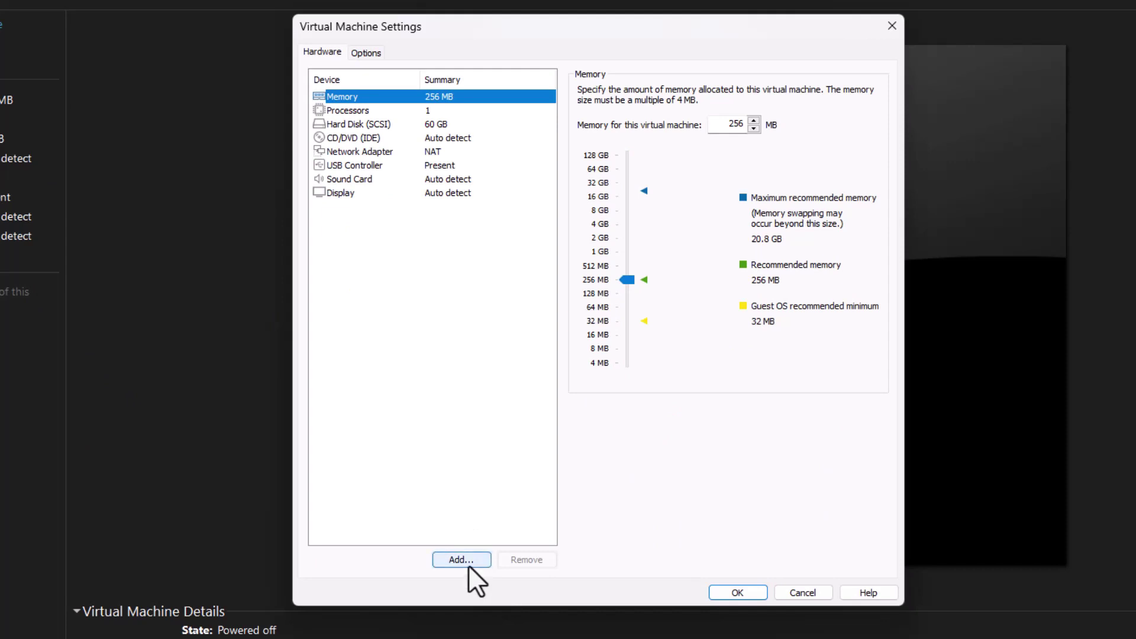
click(462, 560)
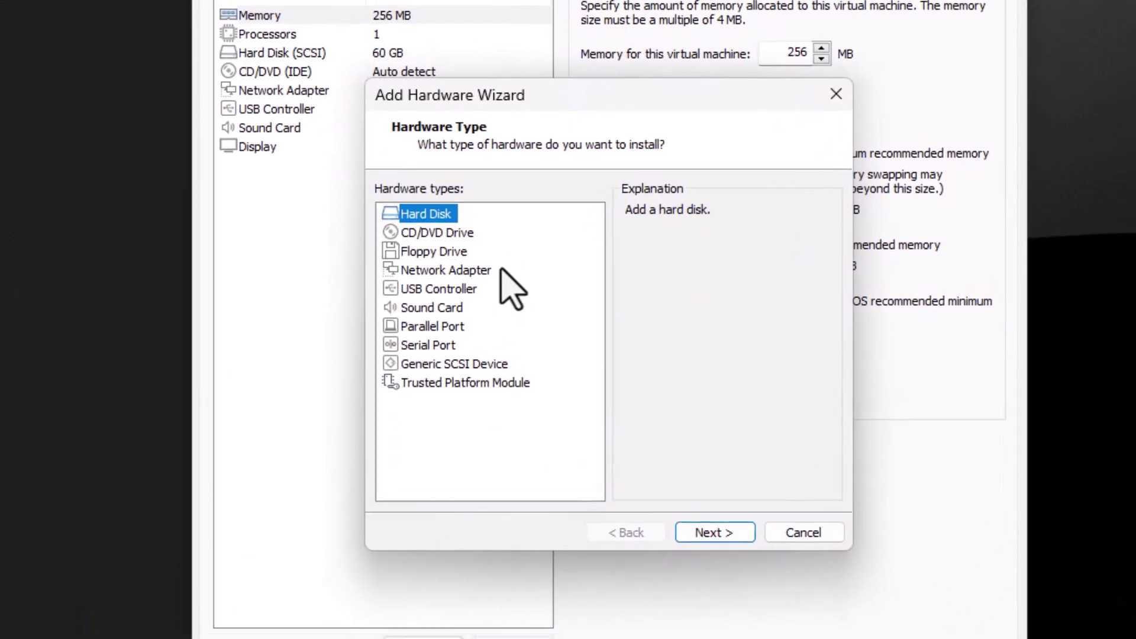
click(467, 267)
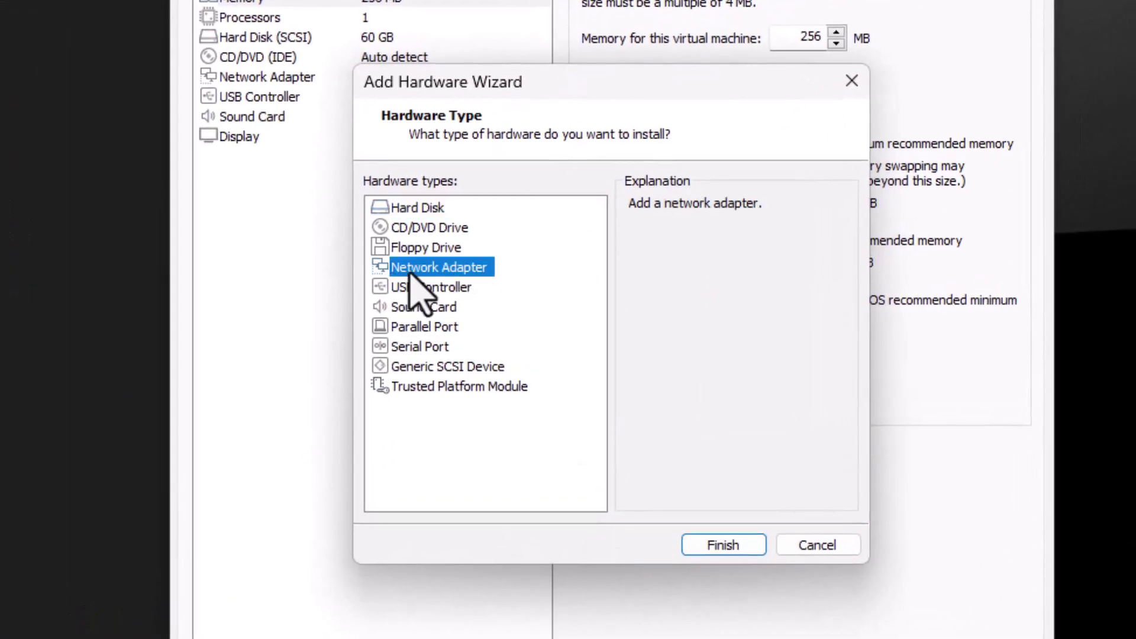
click(723, 545)
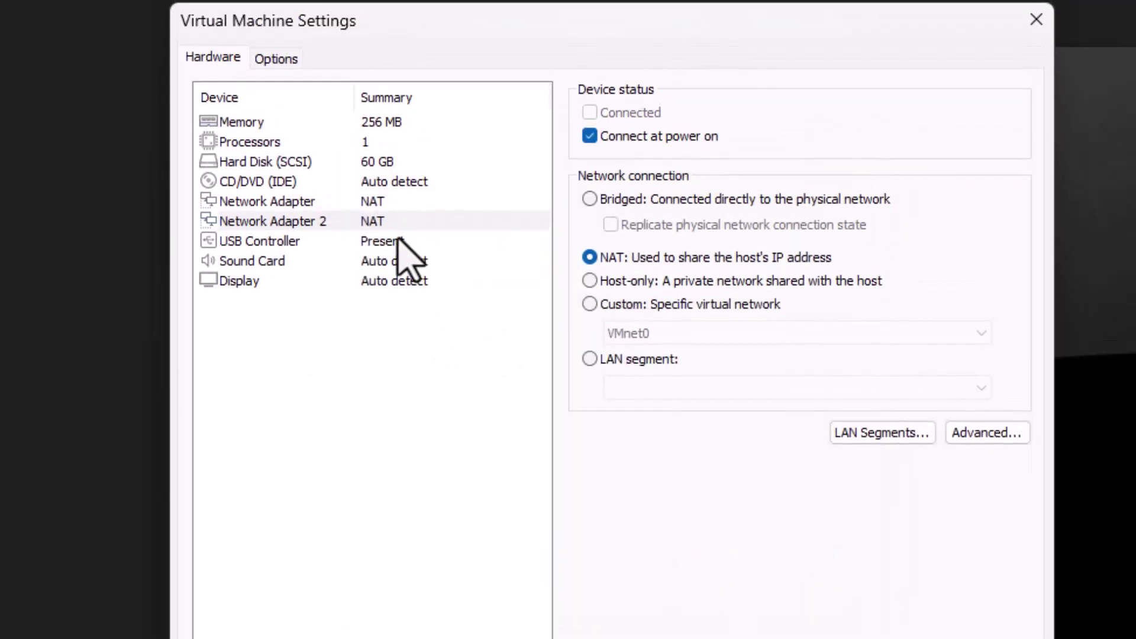
- Compare the network connection settings of Network Adapter and Network Adapter 2
click(379, 203)
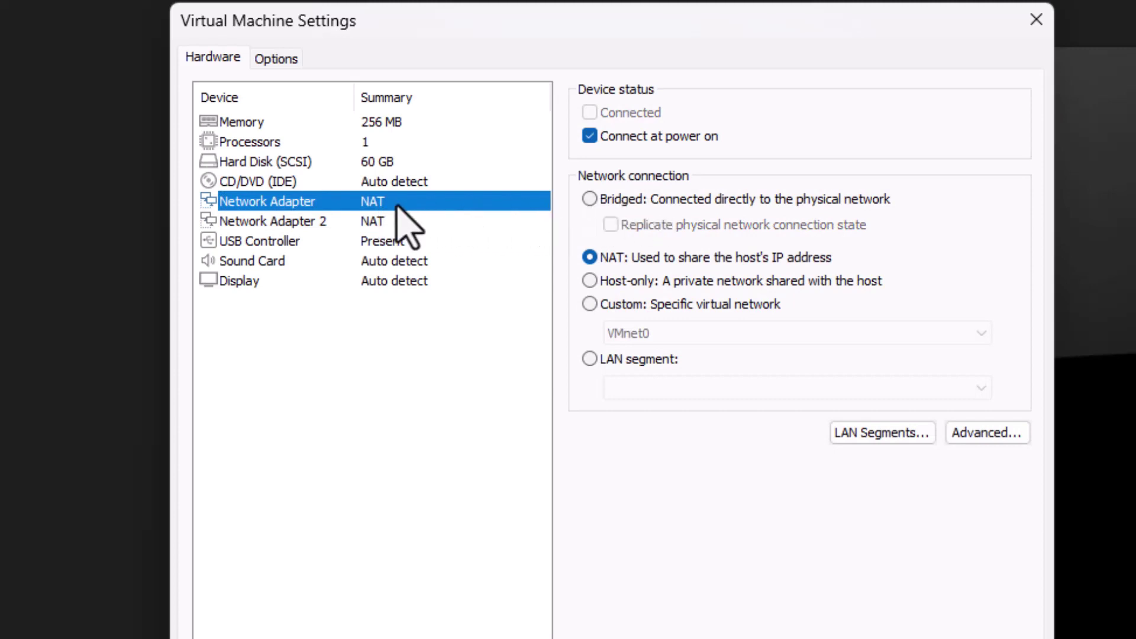
click(364, 223)
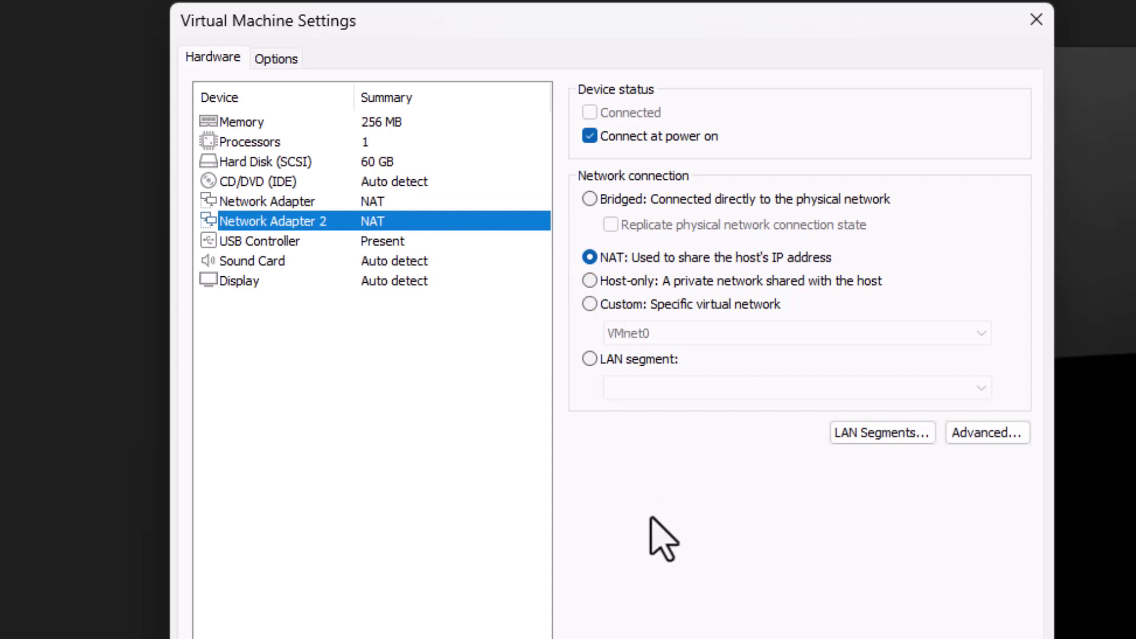
click(372, 200)
click(377, 217)
click(377, 204)
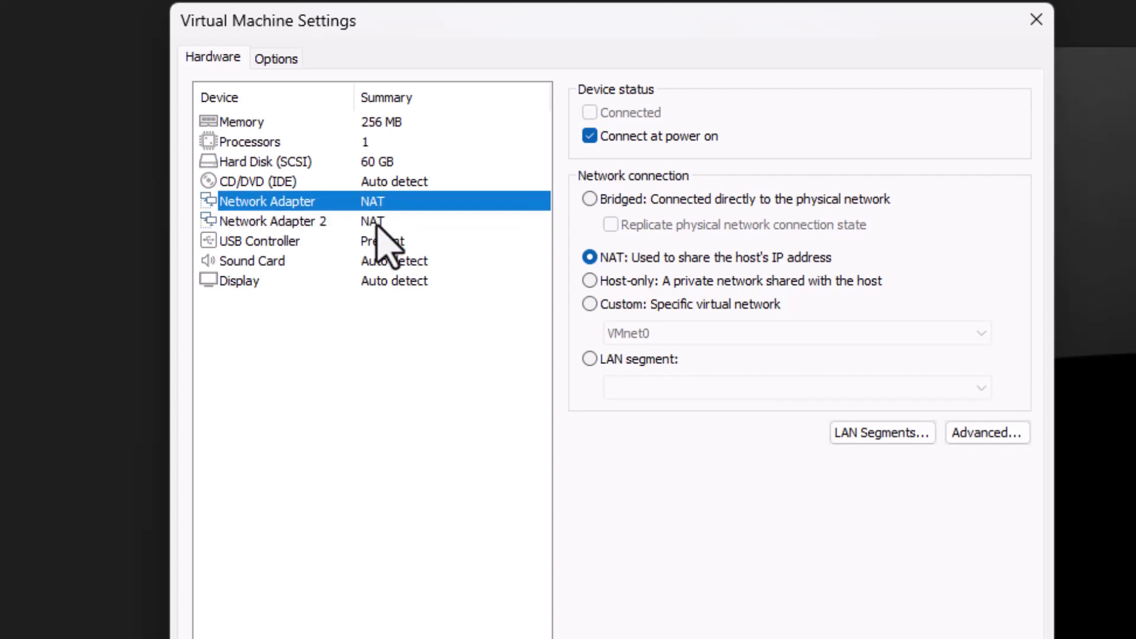
click(376, 223)
click(375, 202)
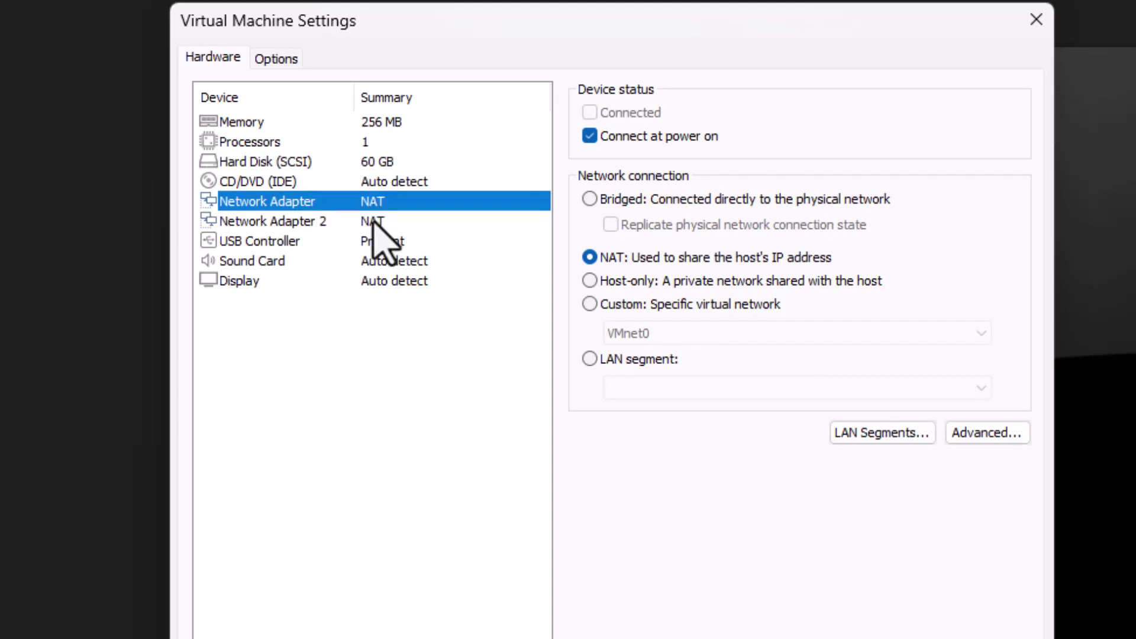
click(373, 221)
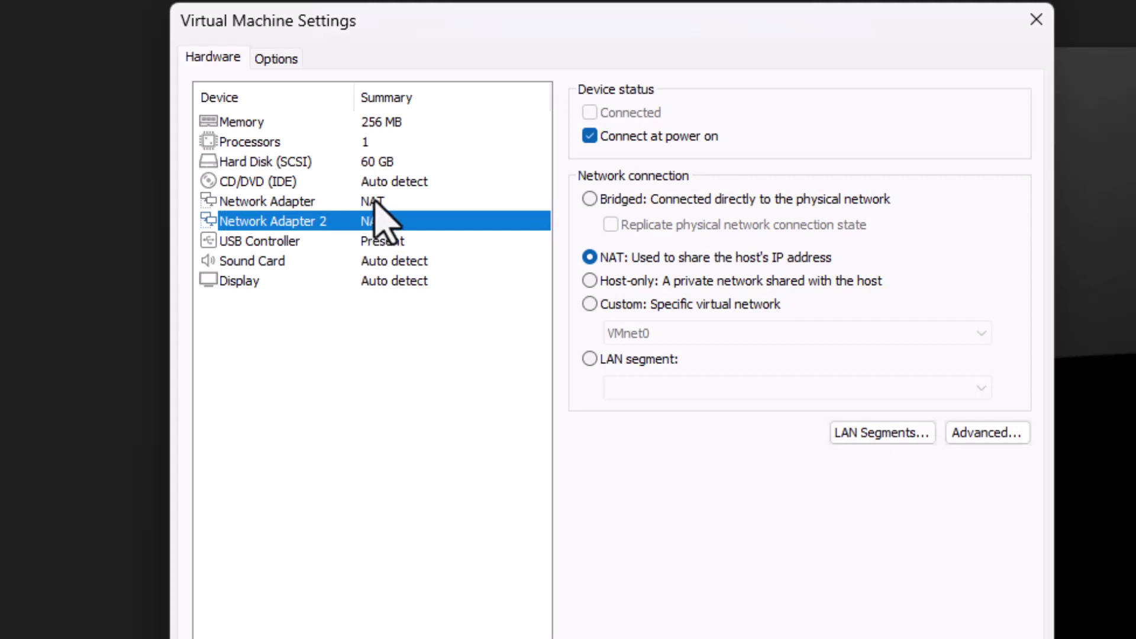
click(375, 201)
click(374, 220)
click(374, 202)
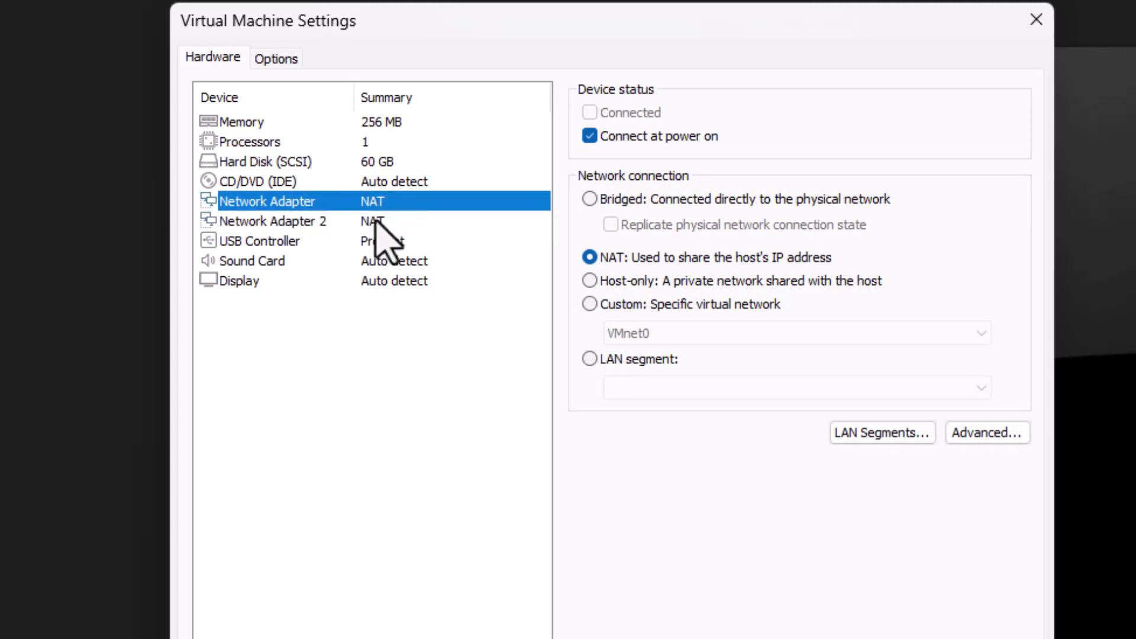
click(374, 220)
click(375, 201)
click(374, 220)
- Set Network Adapter to Bridged and Network Adapter 2 to Host-only, and save the virtual machine settings
click(375, 202)
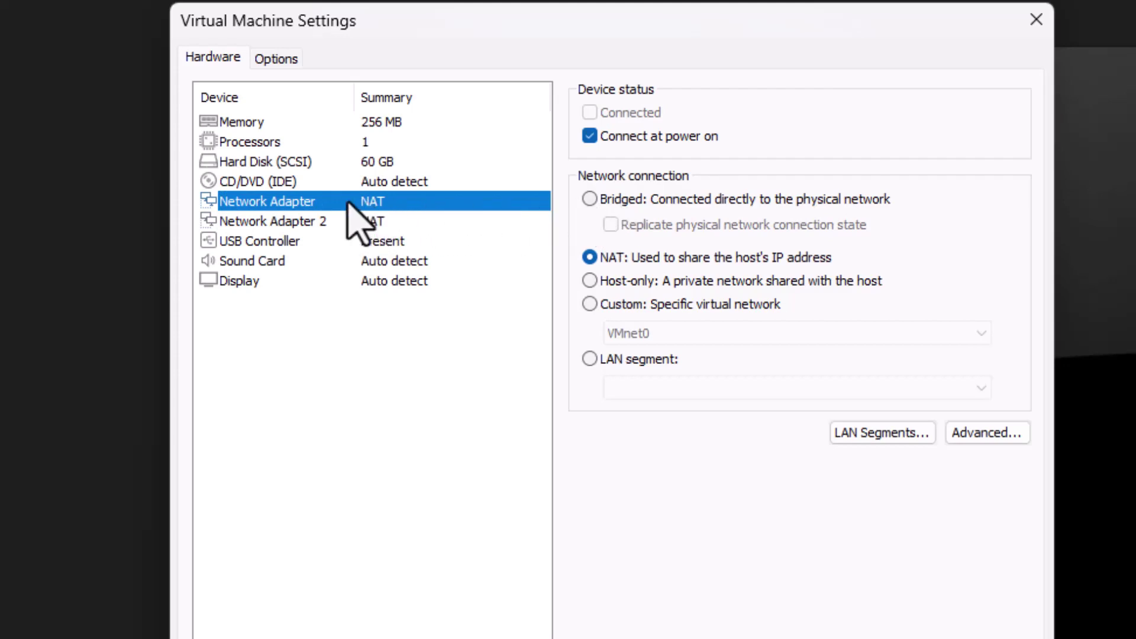
click(597, 200)
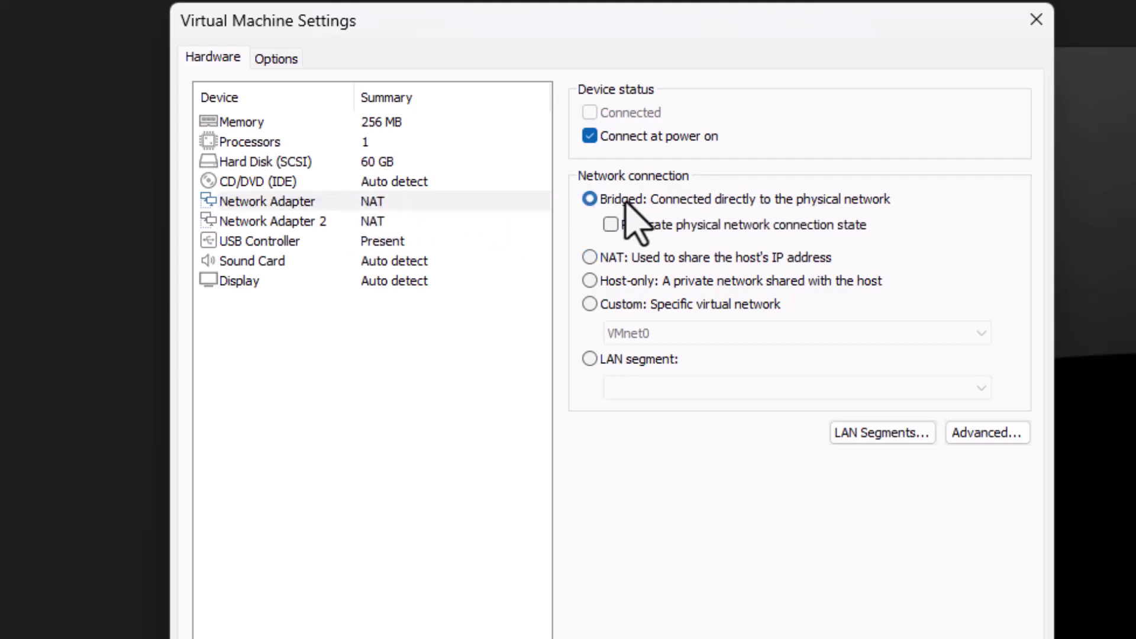
click(369, 223)
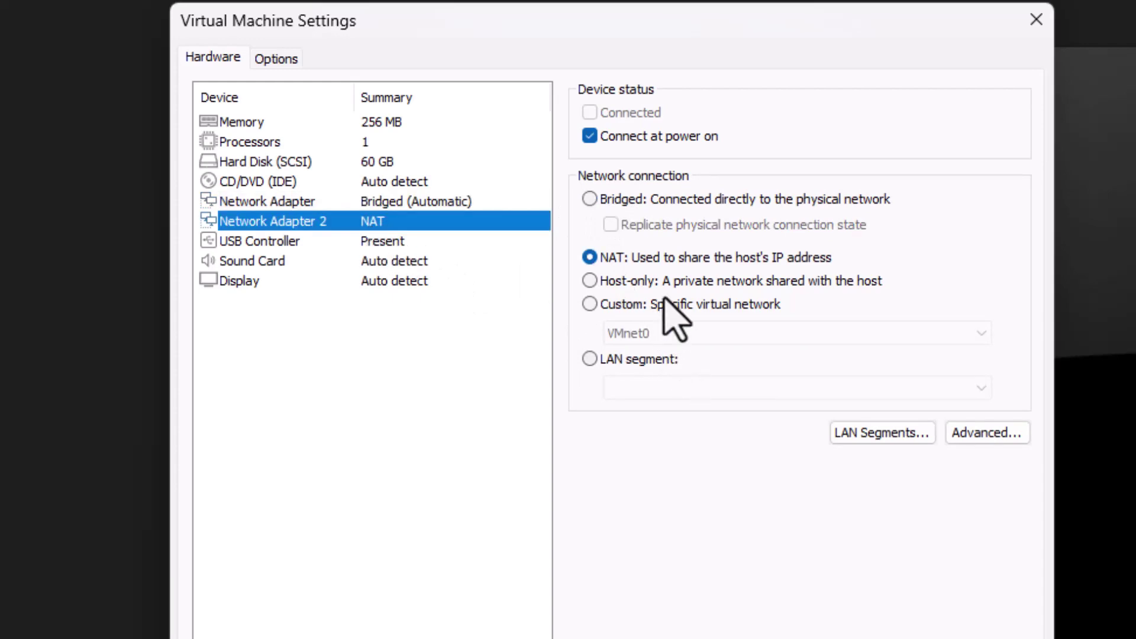
click(667, 283)
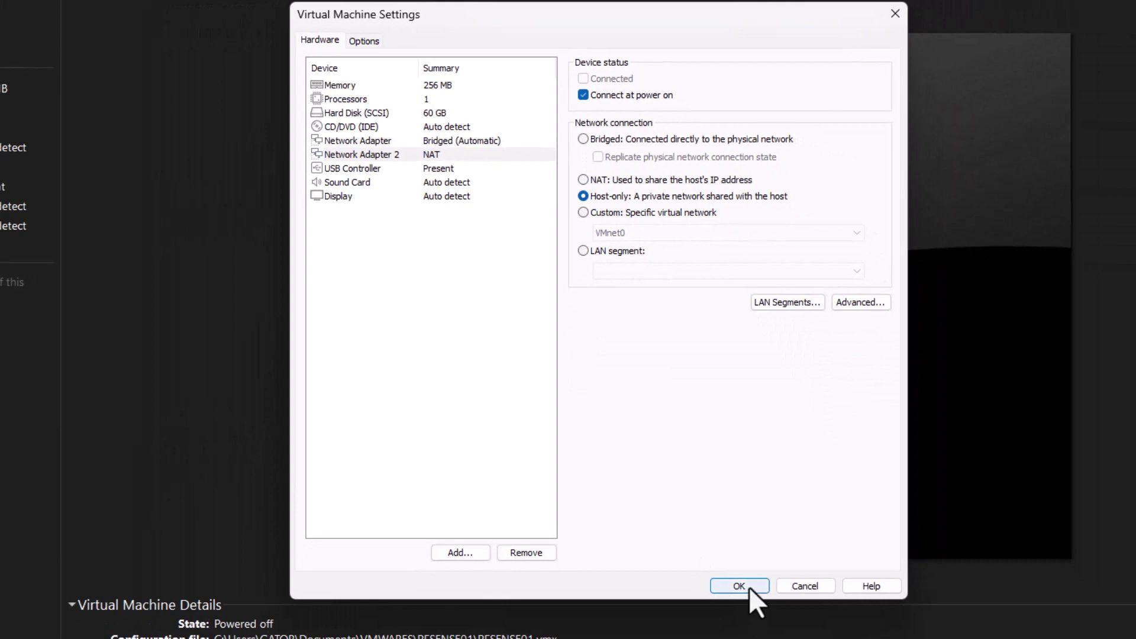
click(739, 586)
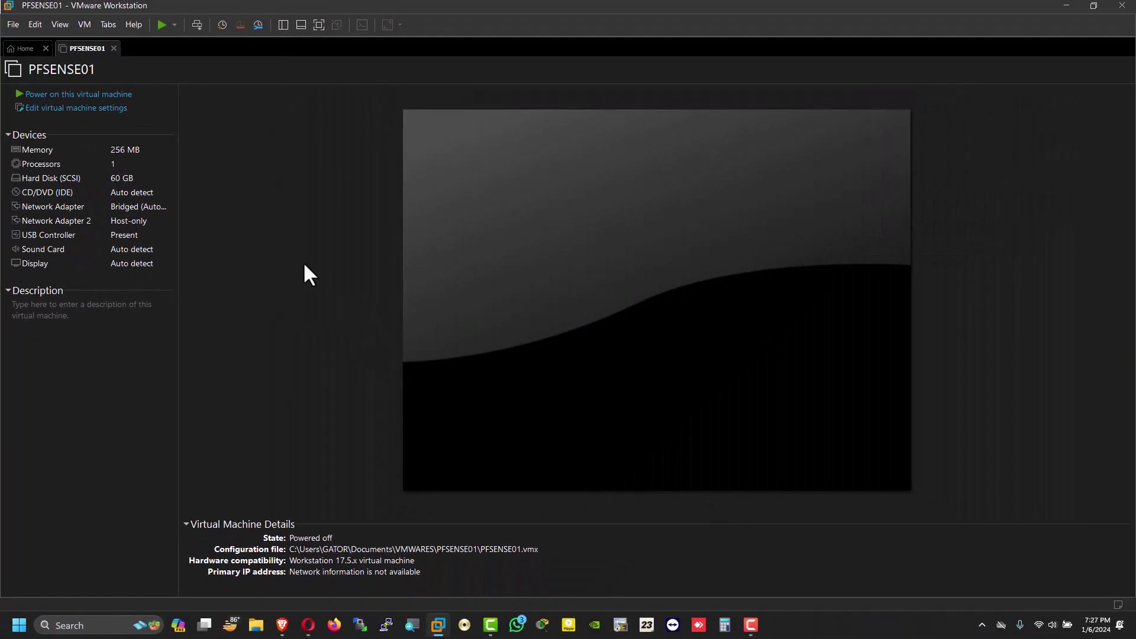
- Mount the pfSense-CE-2.7.2-RELEASE-amd64 ISO from the Downloads folder in the virtual machine's CD/DVD drive and save the settings
click(86, 193)
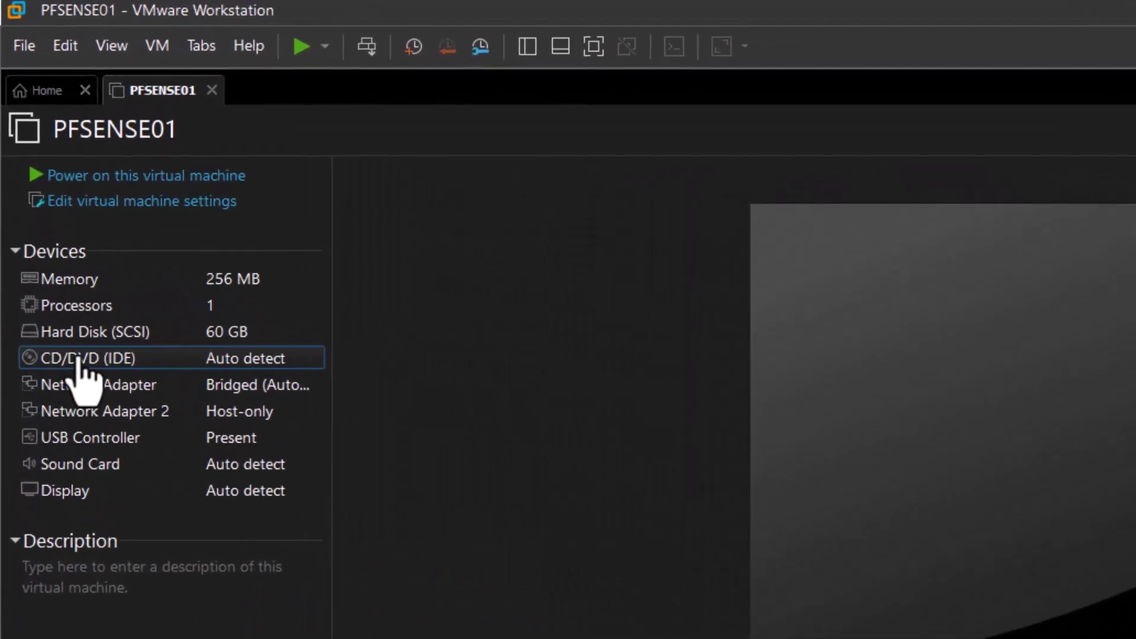
double_click(77, 361)
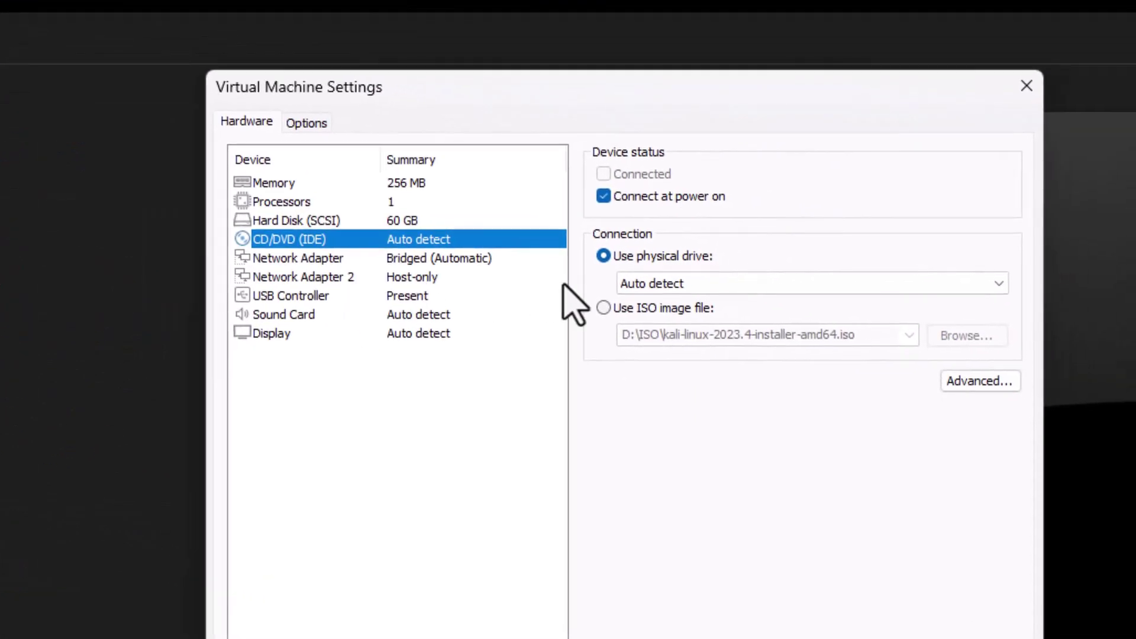
click(669, 309)
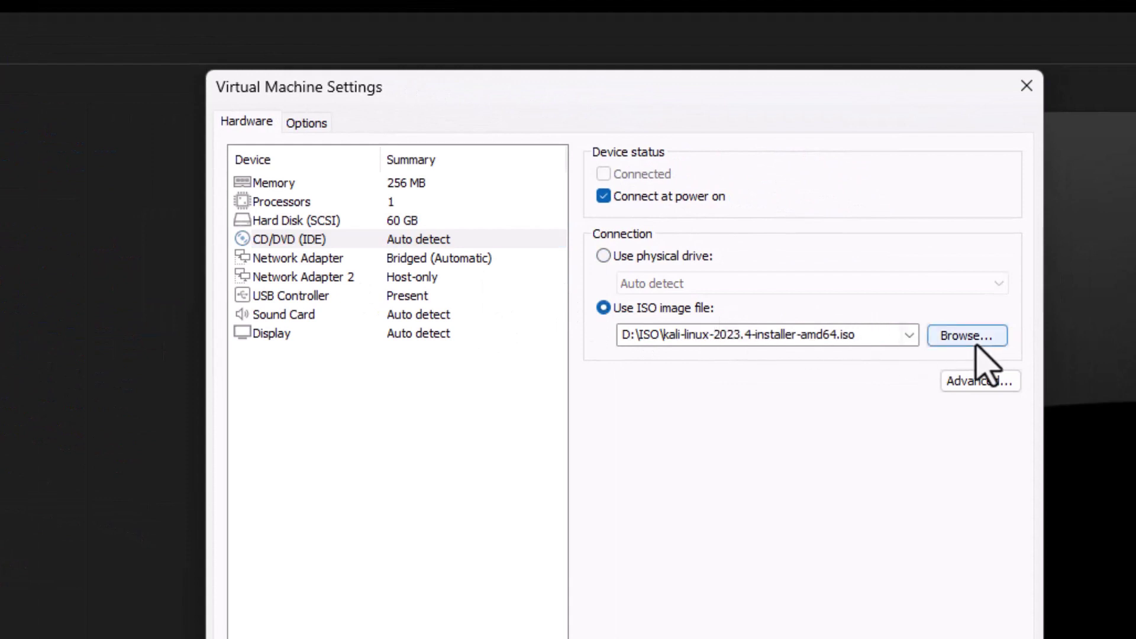
click(968, 345)
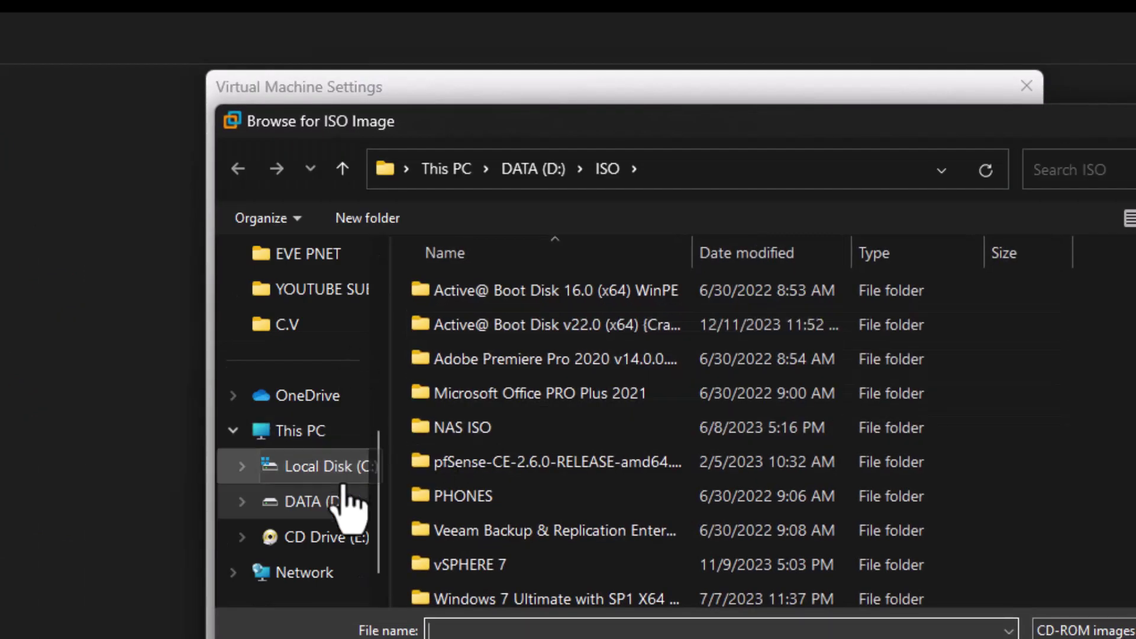
scroll(340, 500, up, 5)
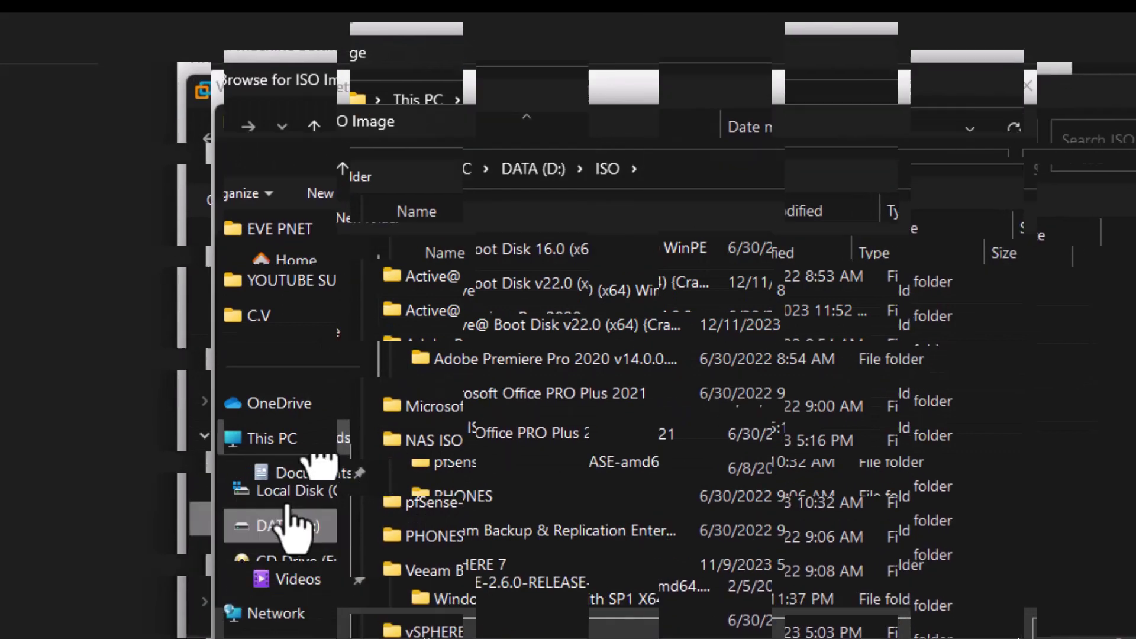
click(329, 438)
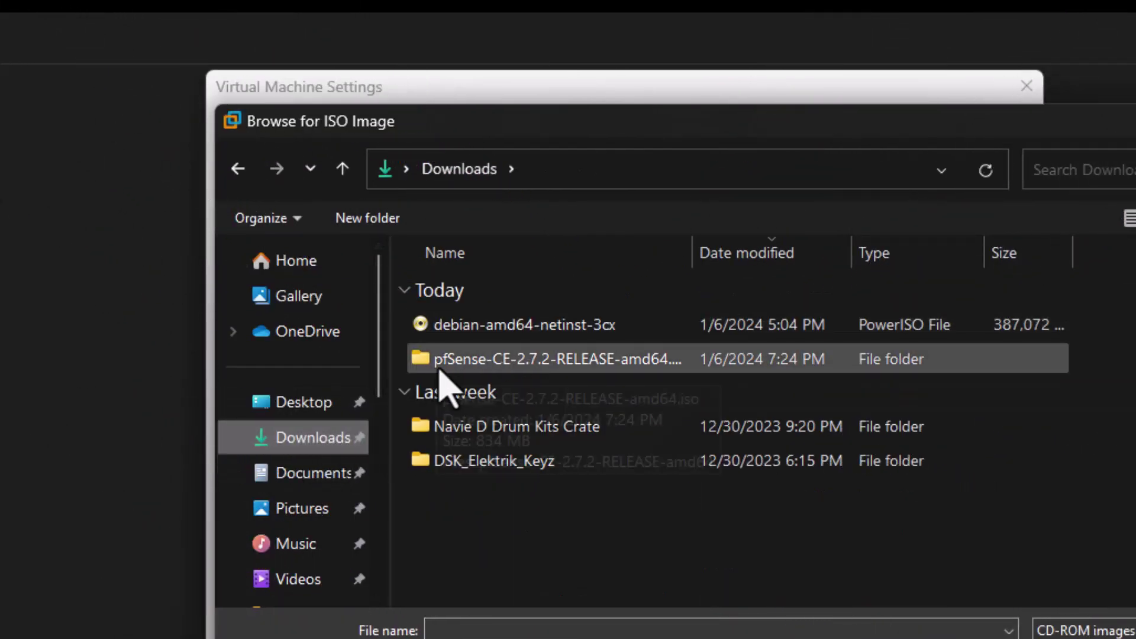
double_click(497, 364)
click(514, 330)
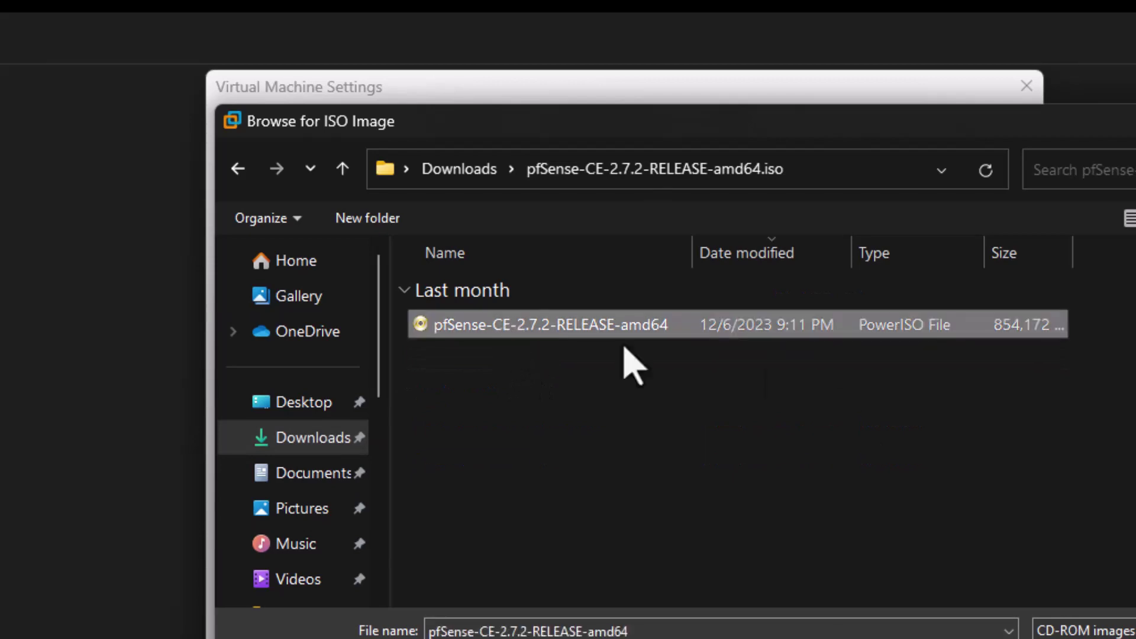
click(875, 542)
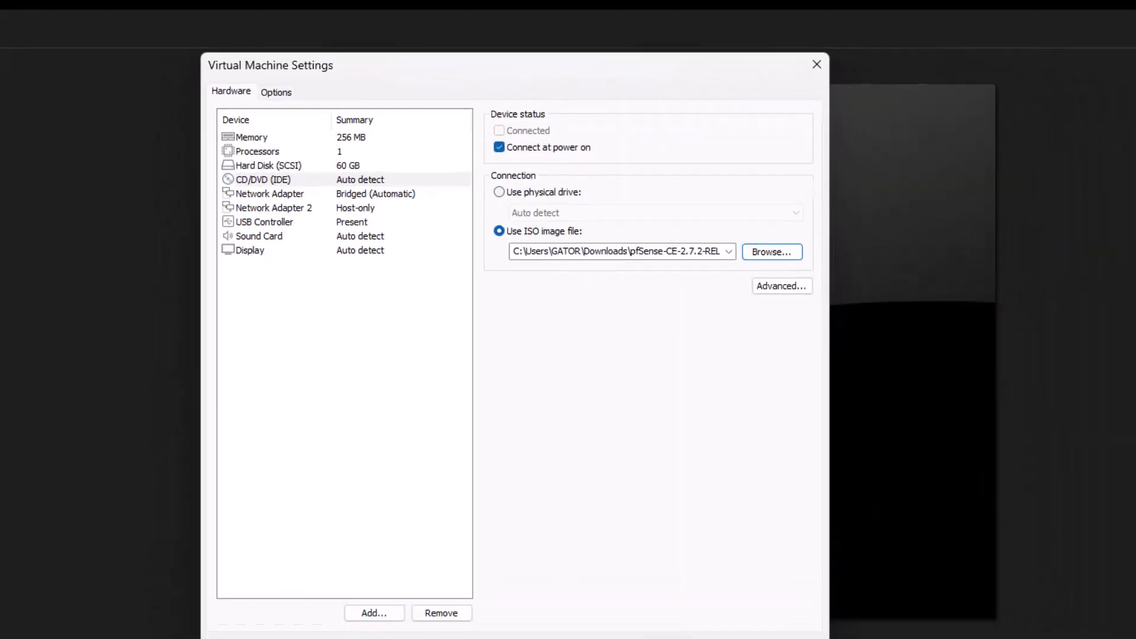
click(651, 589)
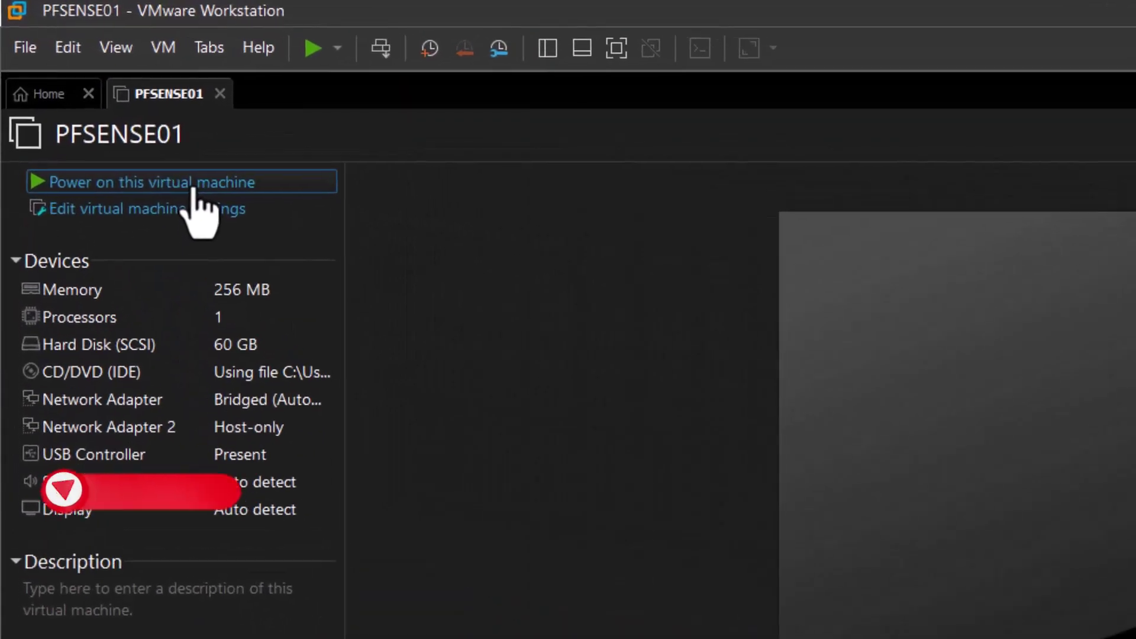
- Power on the PFSENSE01 virtual machine, accept the copyright notice and start the pfSense installation
click(194, 188)
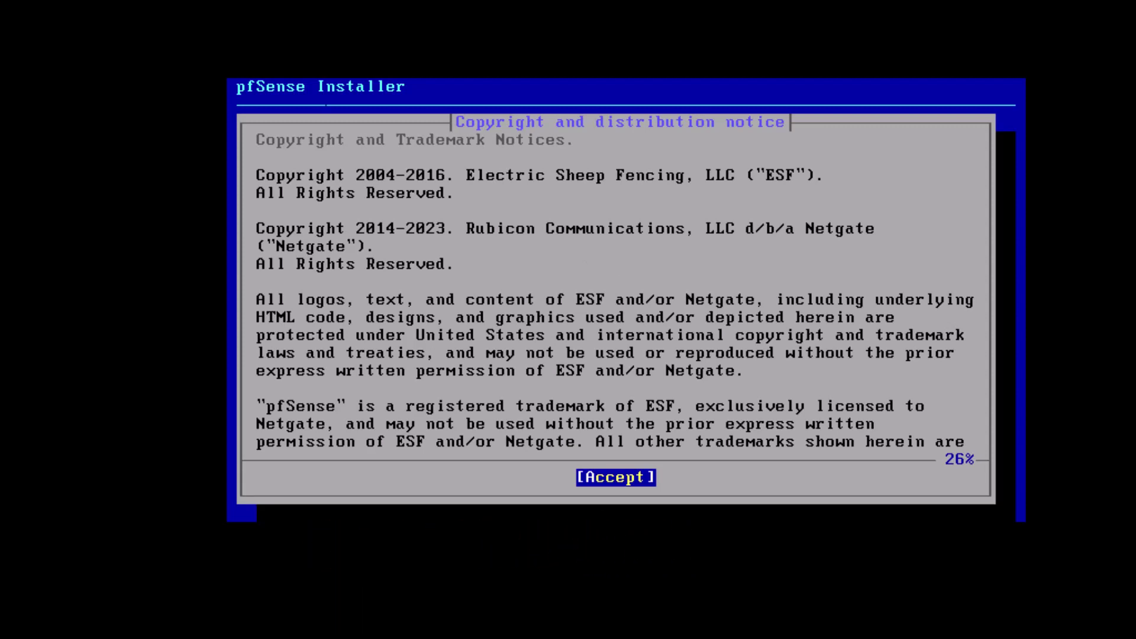
key(Return)
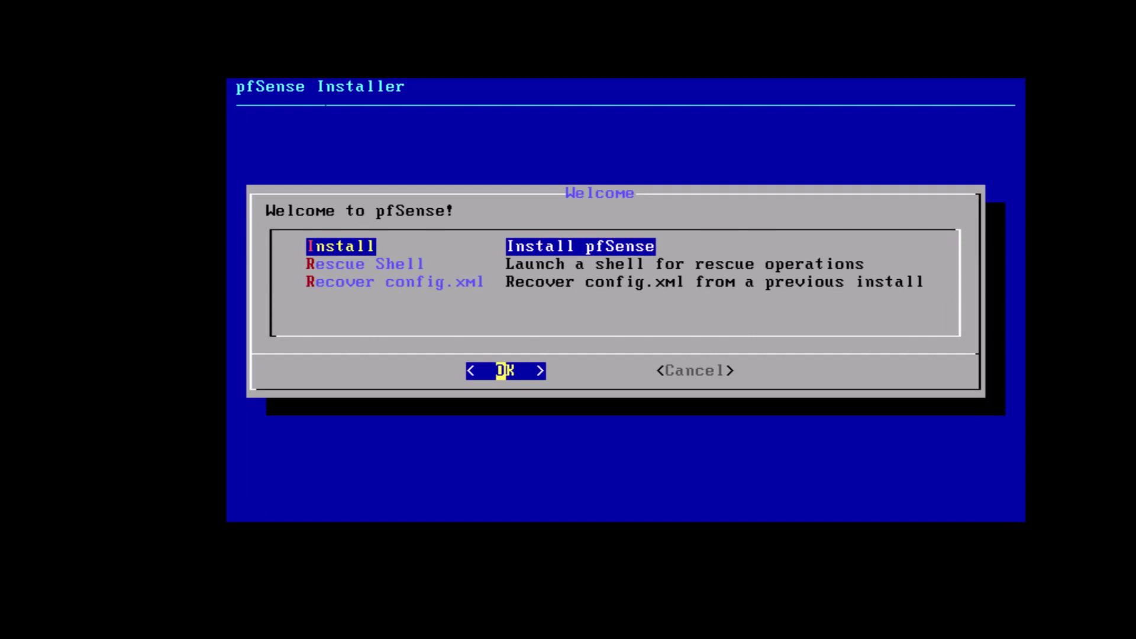
key(Return)
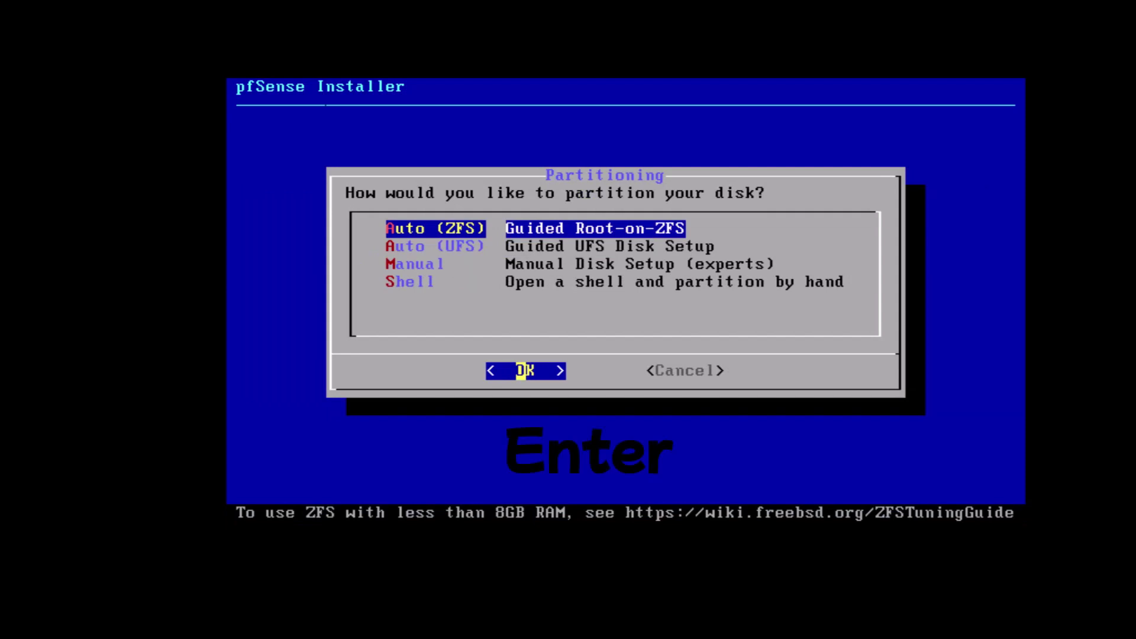
- Install pfSense with Auto (ZFS) partitioning as a stripe on disk da0, allow erasing the disk, and reboot into the installed system
key(Return)
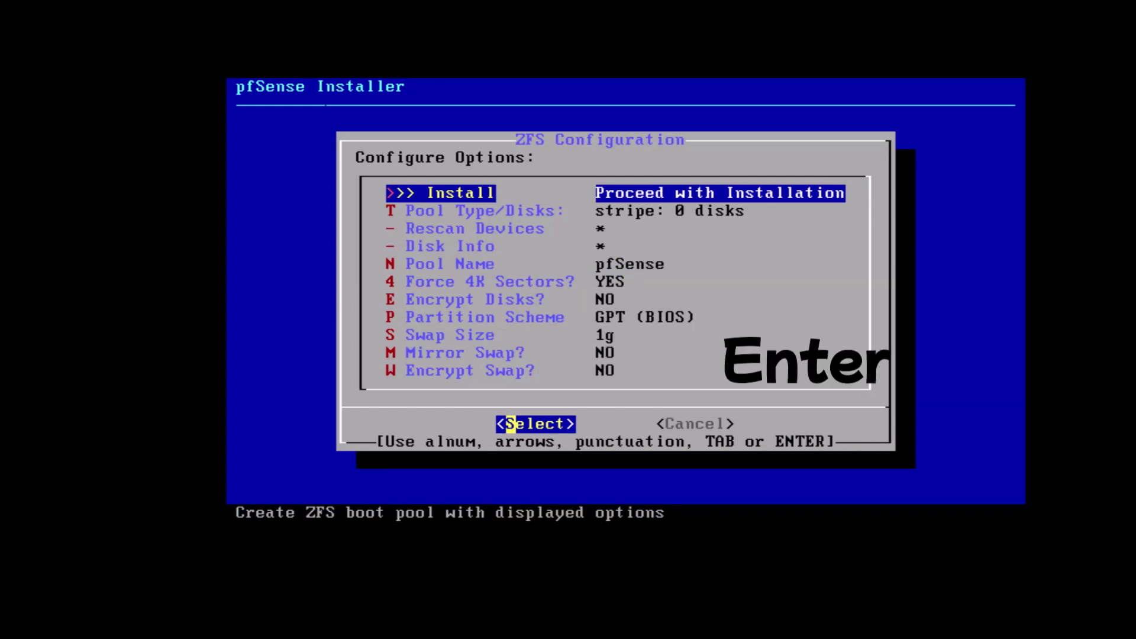
key(Return)
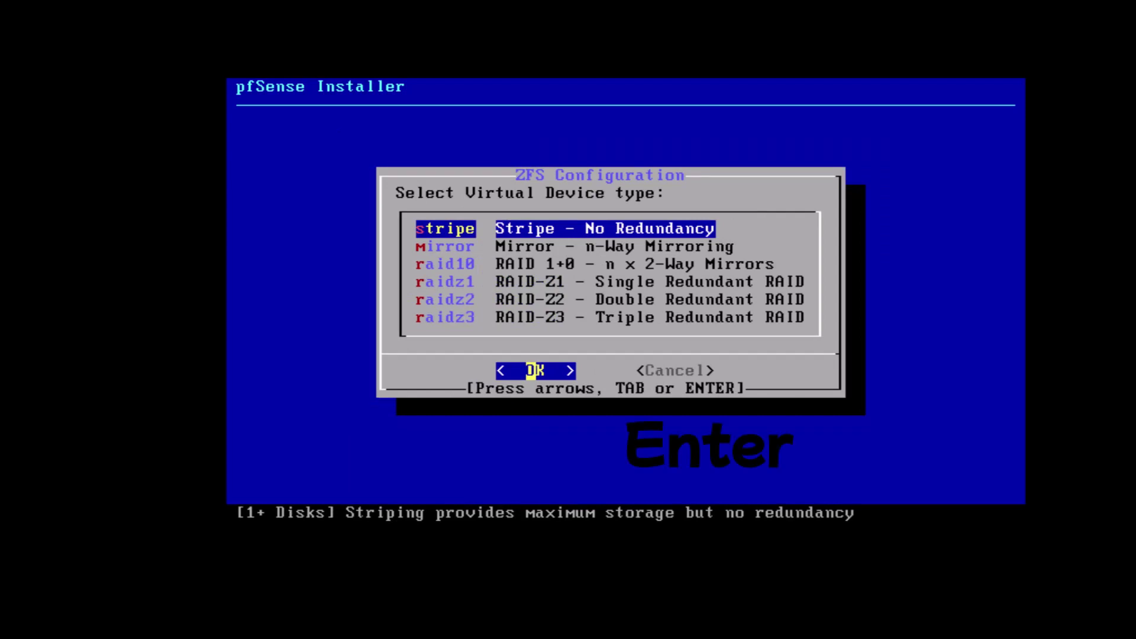
key(Return)
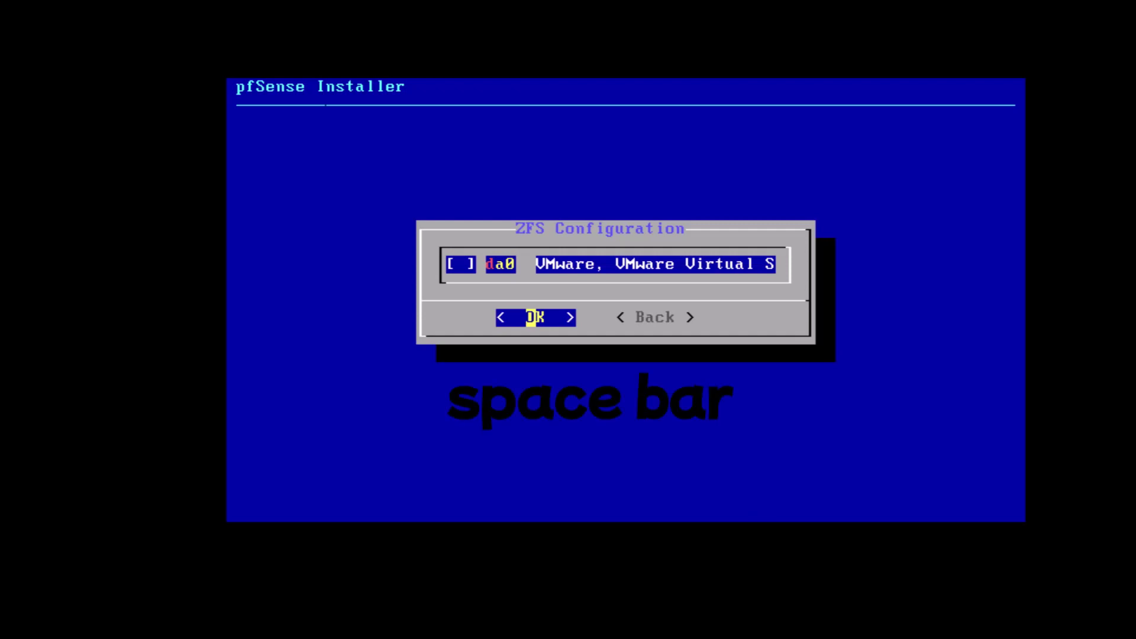
key(space)
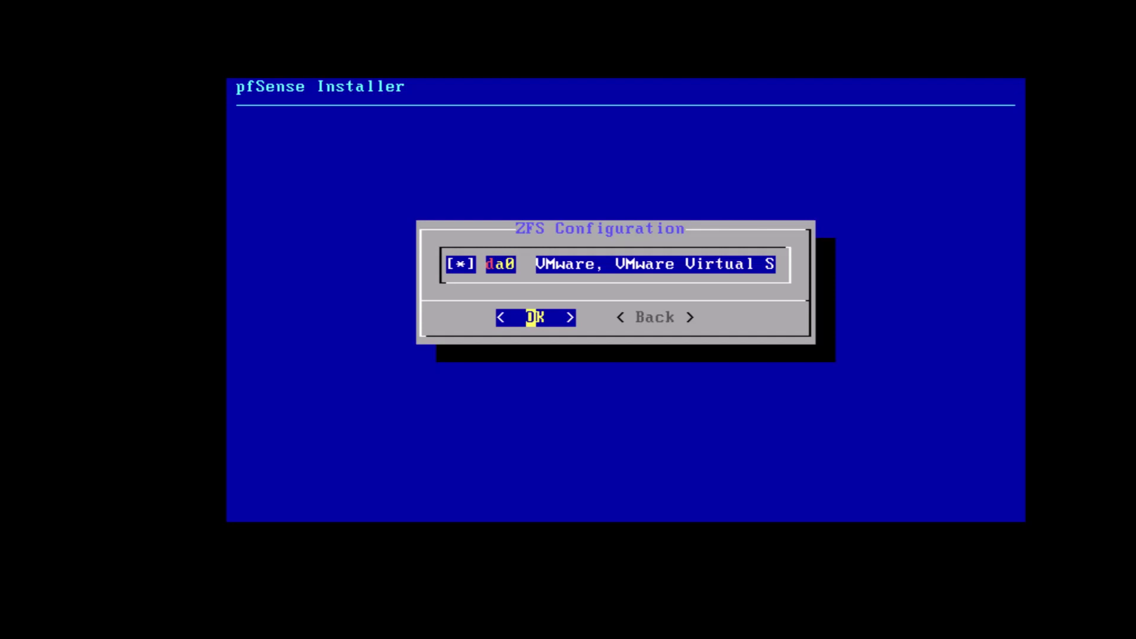
key(Return)
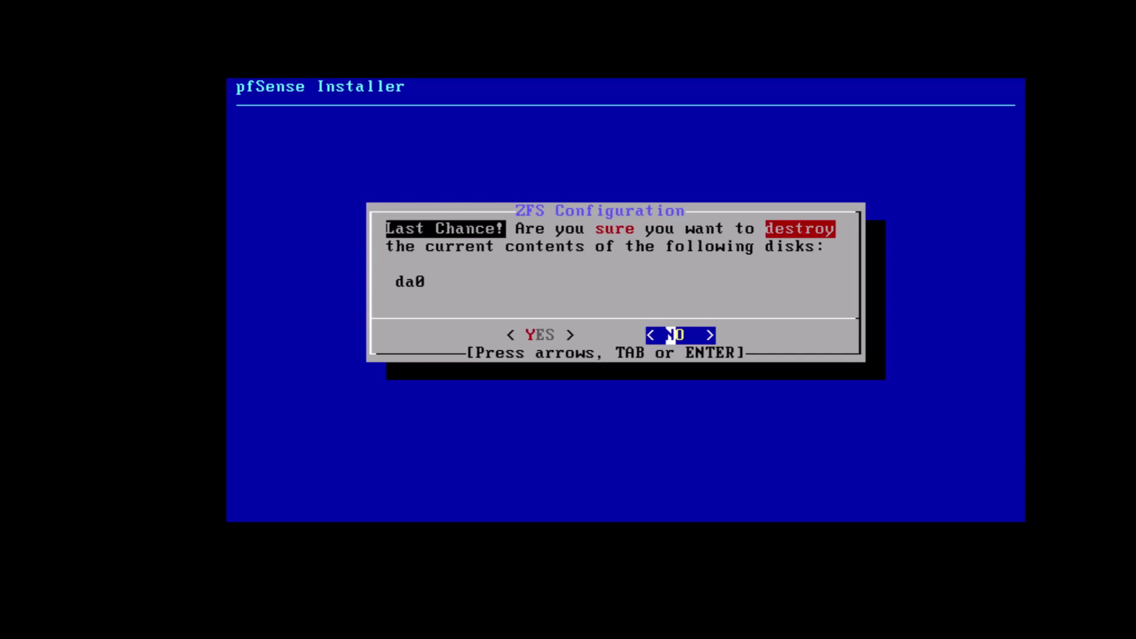
key(Left)
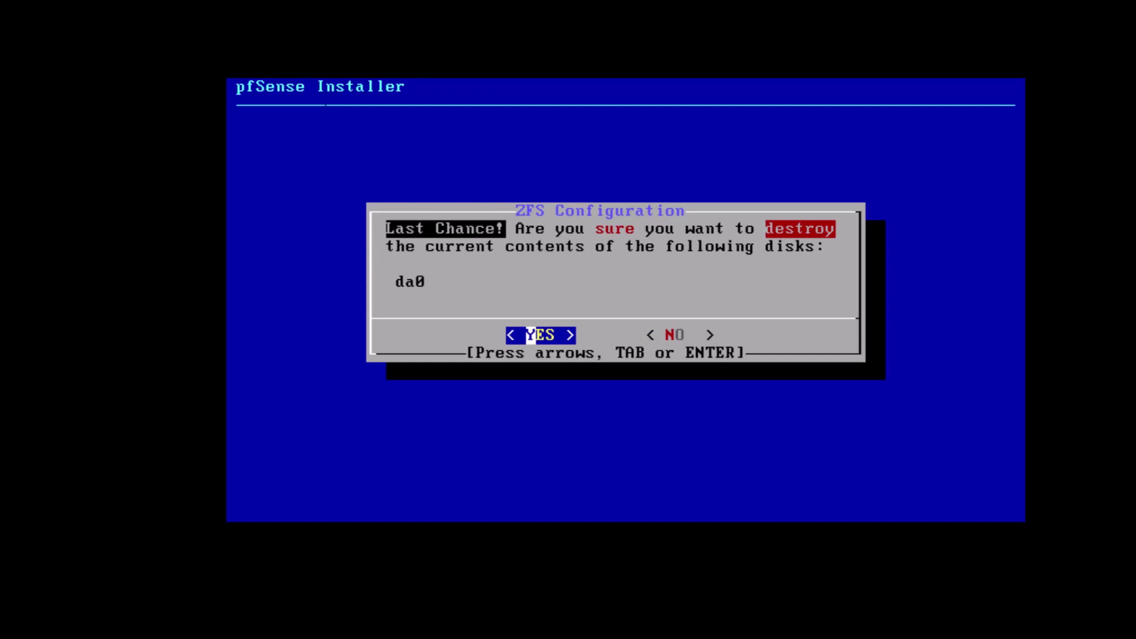
key(Return)
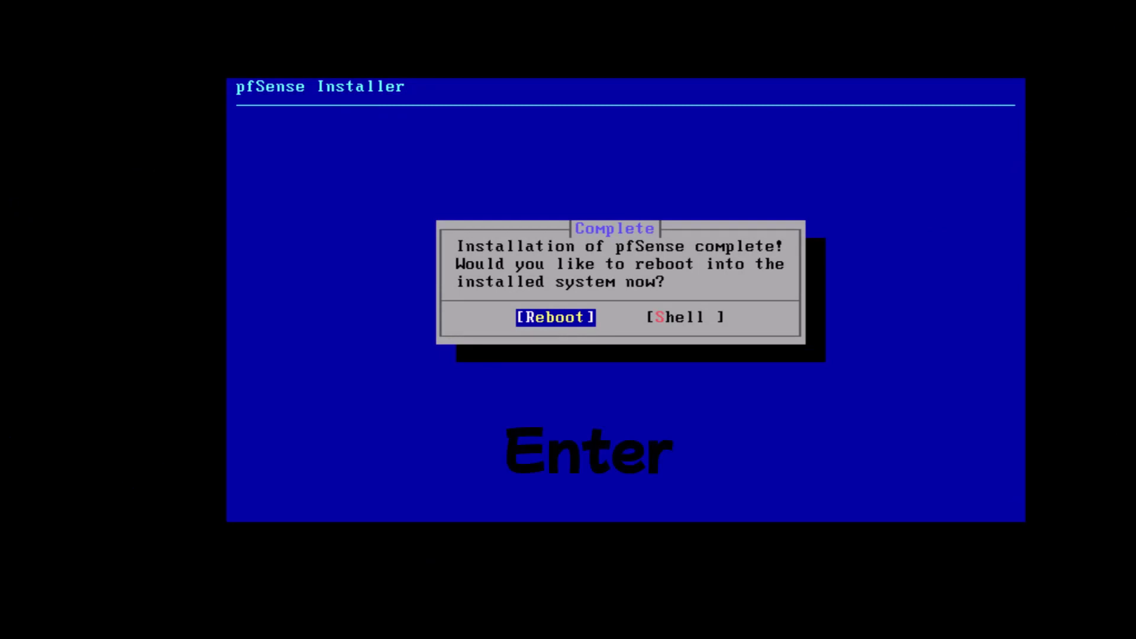
key(Return)
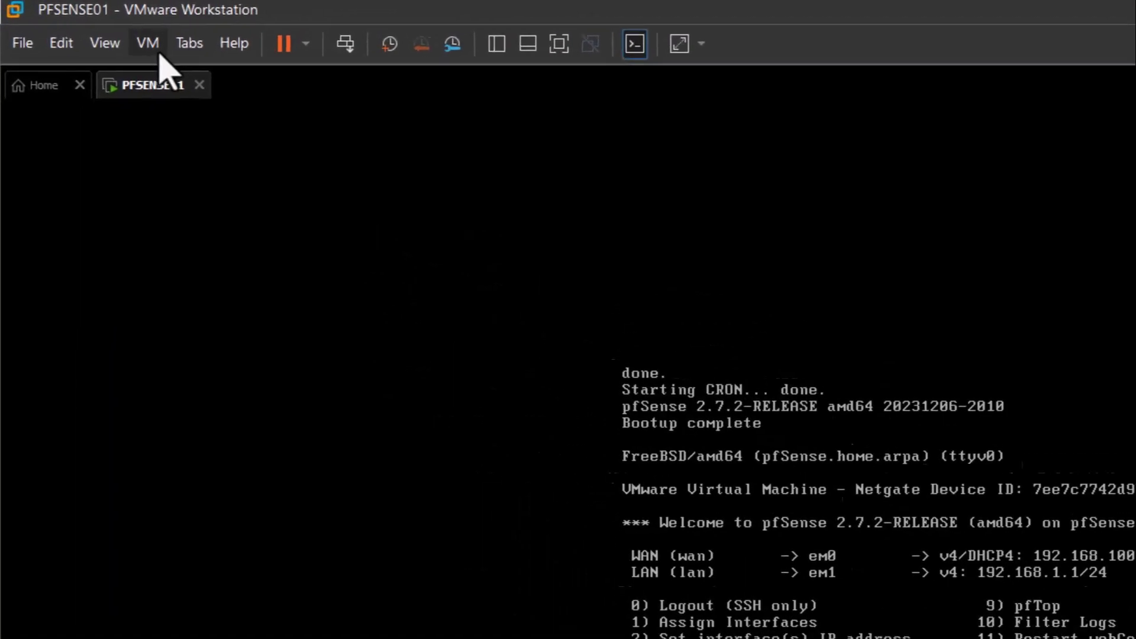
- Review the connection types of Network Adapter and Network Adapter 2 in the virtual machine settings
click(158, 46)
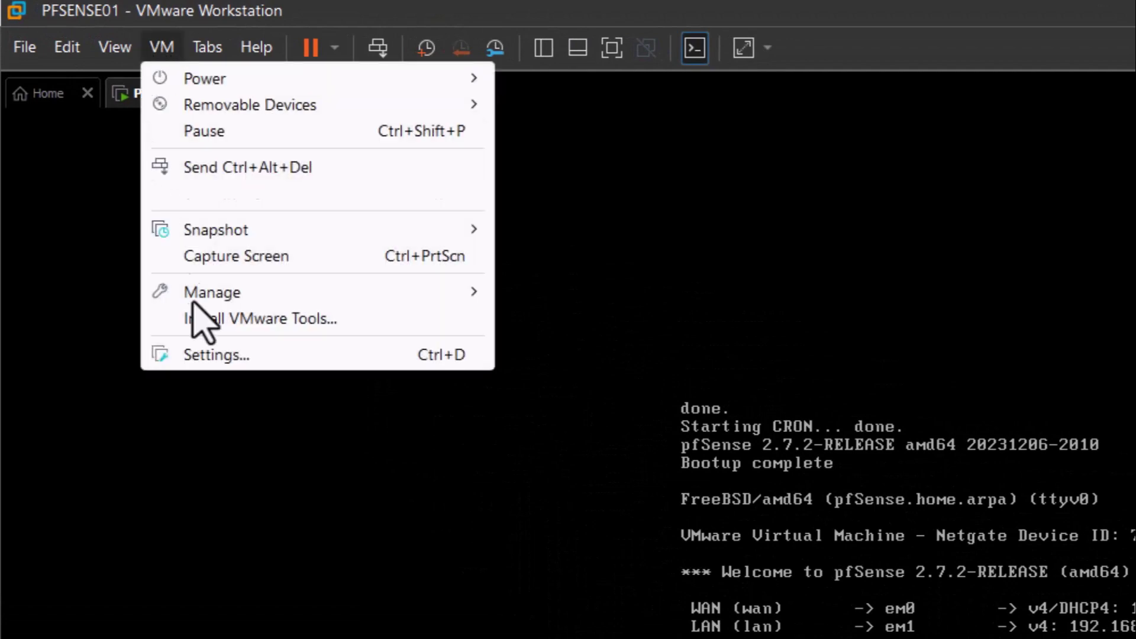
click(224, 355)
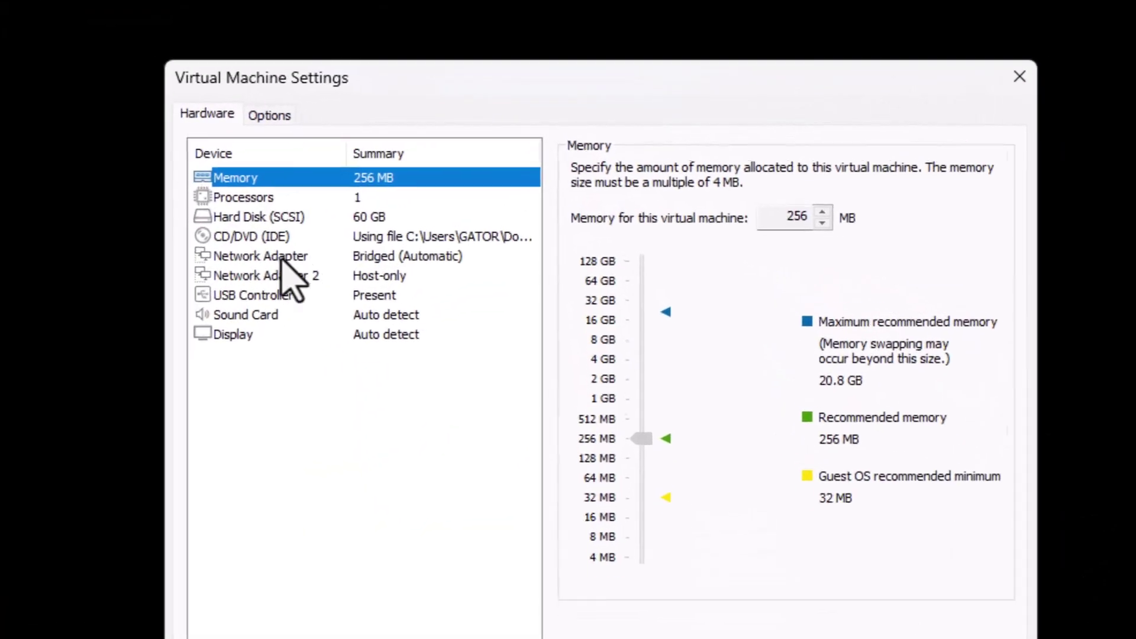
click(254, 264)
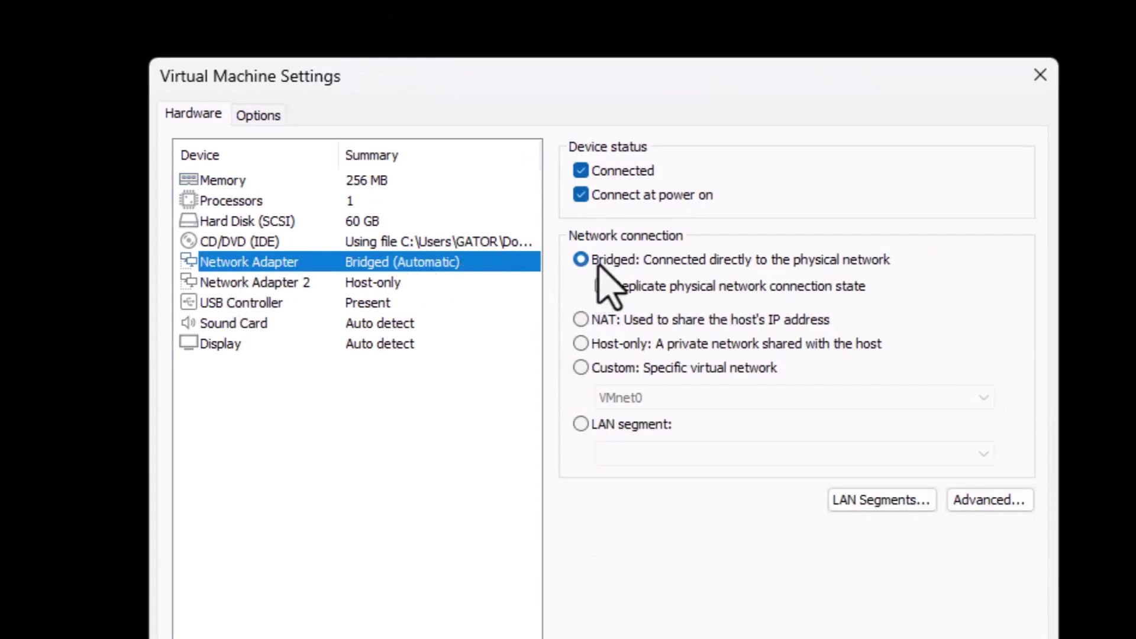
click(260, 283)
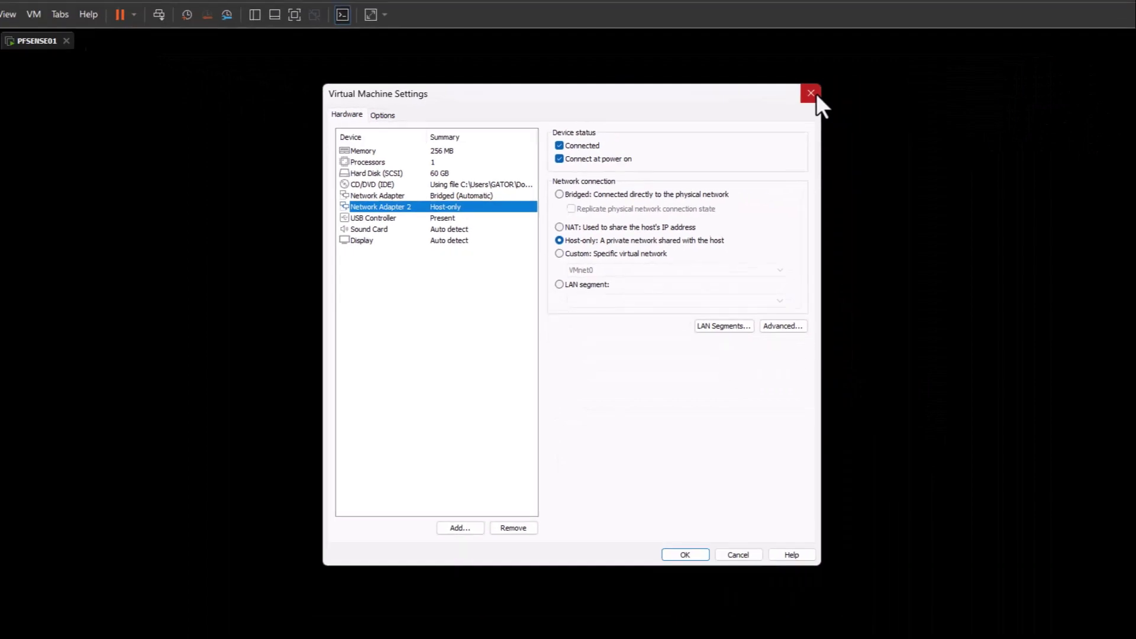
click(1003, 78)
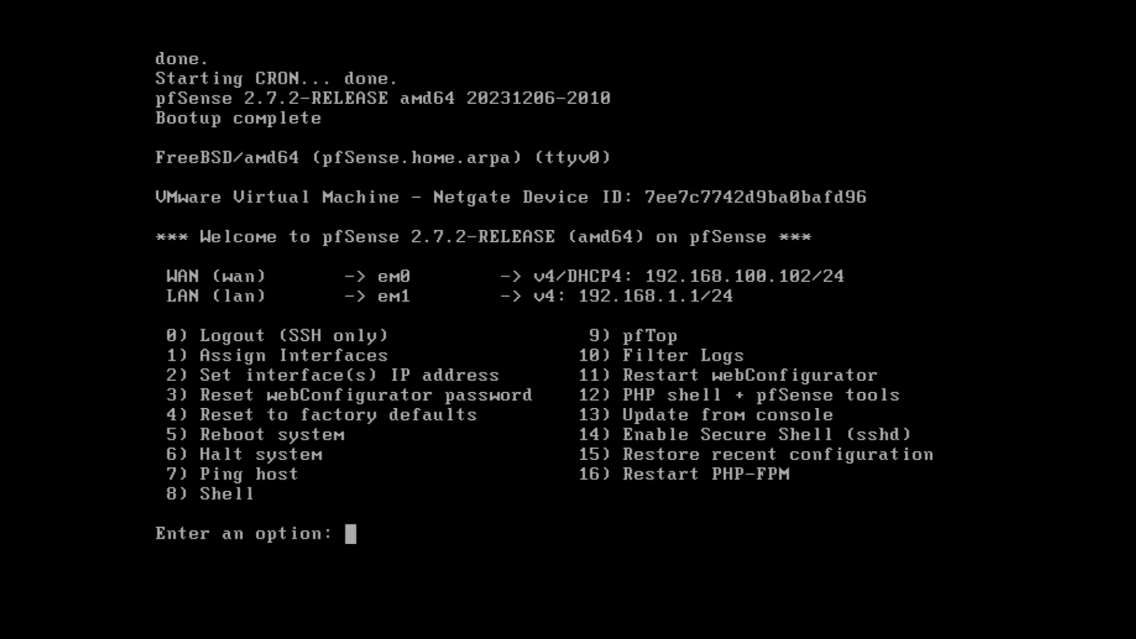
key(Down)
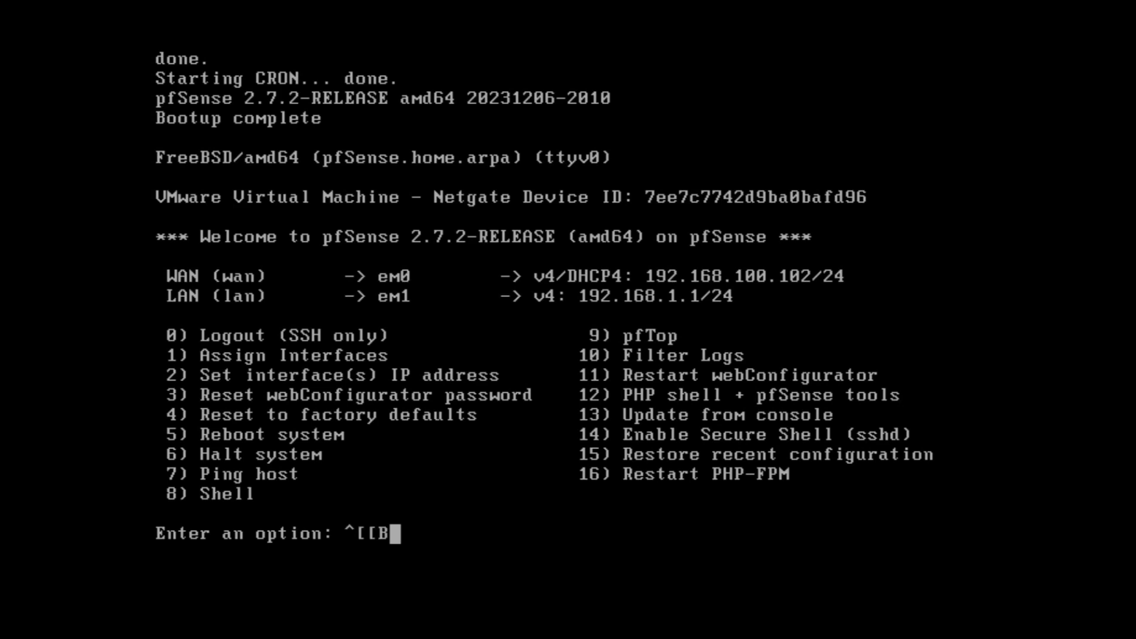
key(BackSpace)
key(BackSpace)
key(BackSpace)
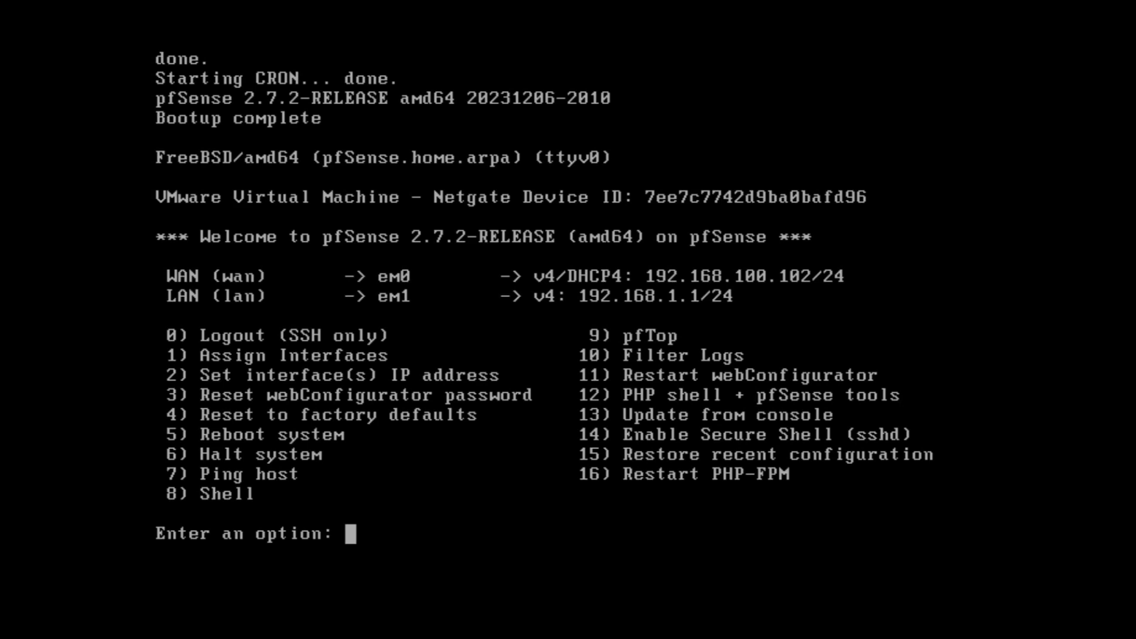
- Start setting the IP address of the LAN (em1) interface from the pfSense console and decline IPv4 configuration via DHCP
text(2)
key(Return)
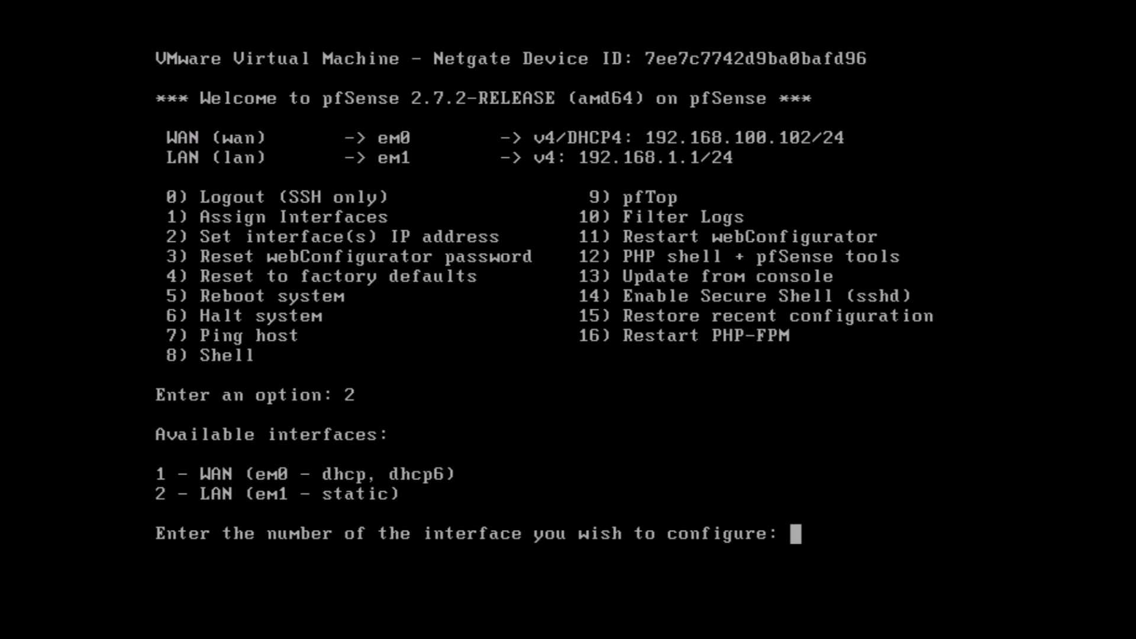
text(2)
key(Return)
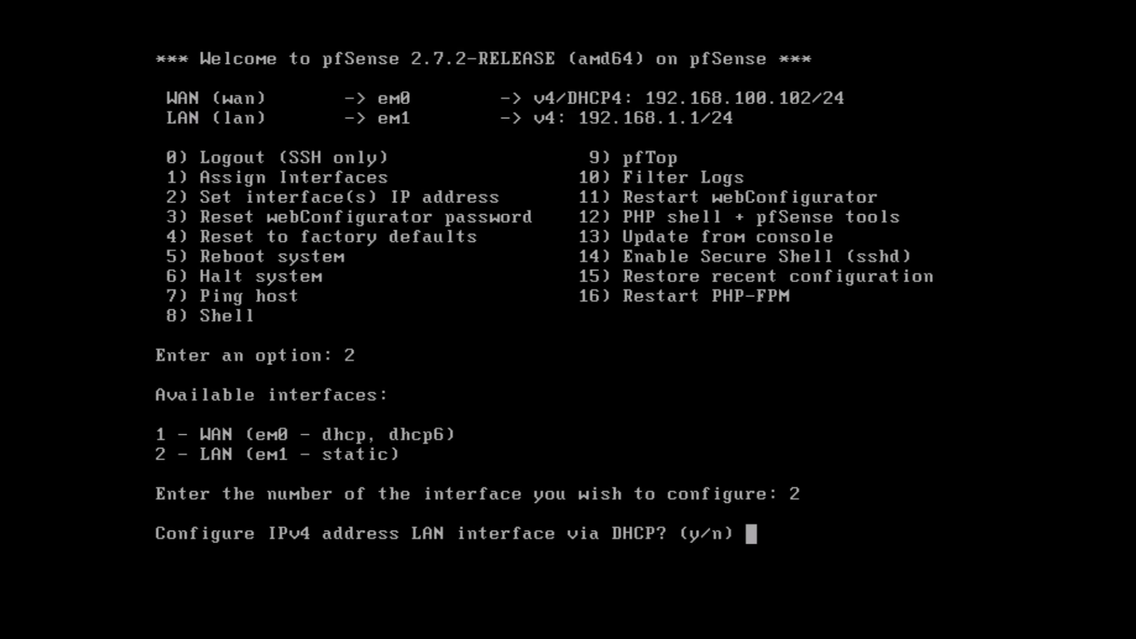
text(n)
key(Return)
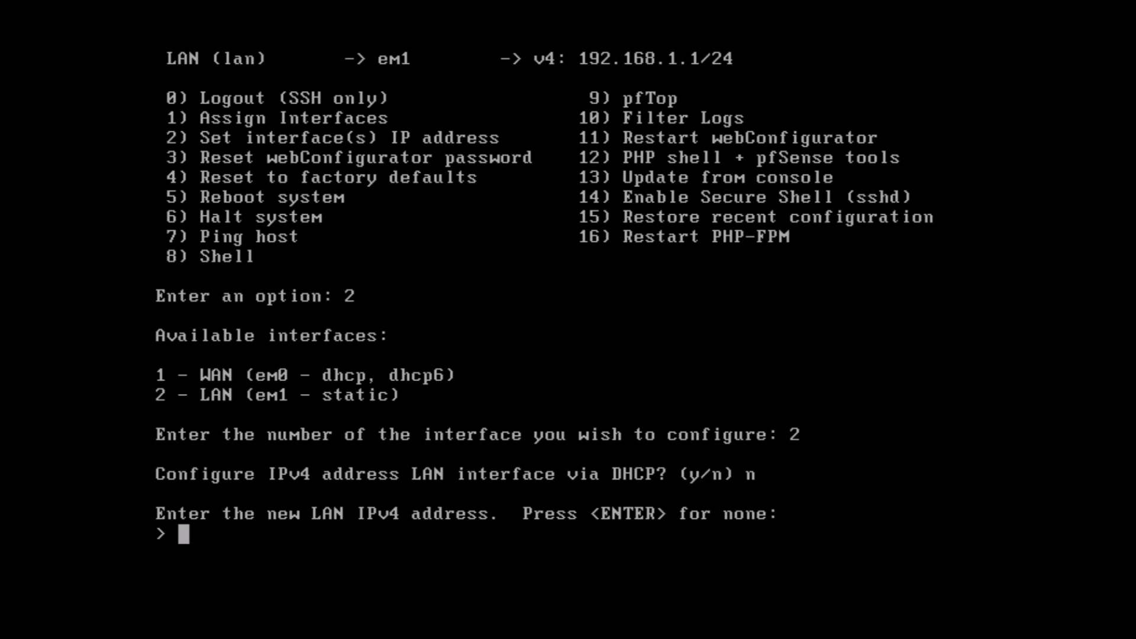
- Set the LAN IPv4 address to 192.168.3.254 with a 24-bit subnet and no upstream gateway
text(192.168.)
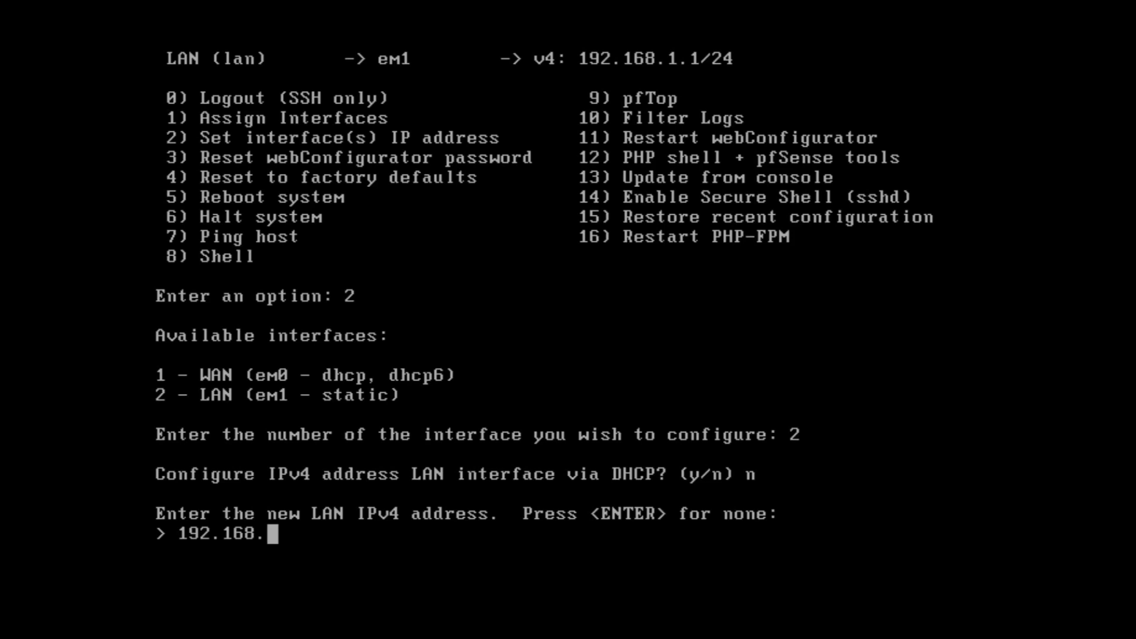
text(3.254)
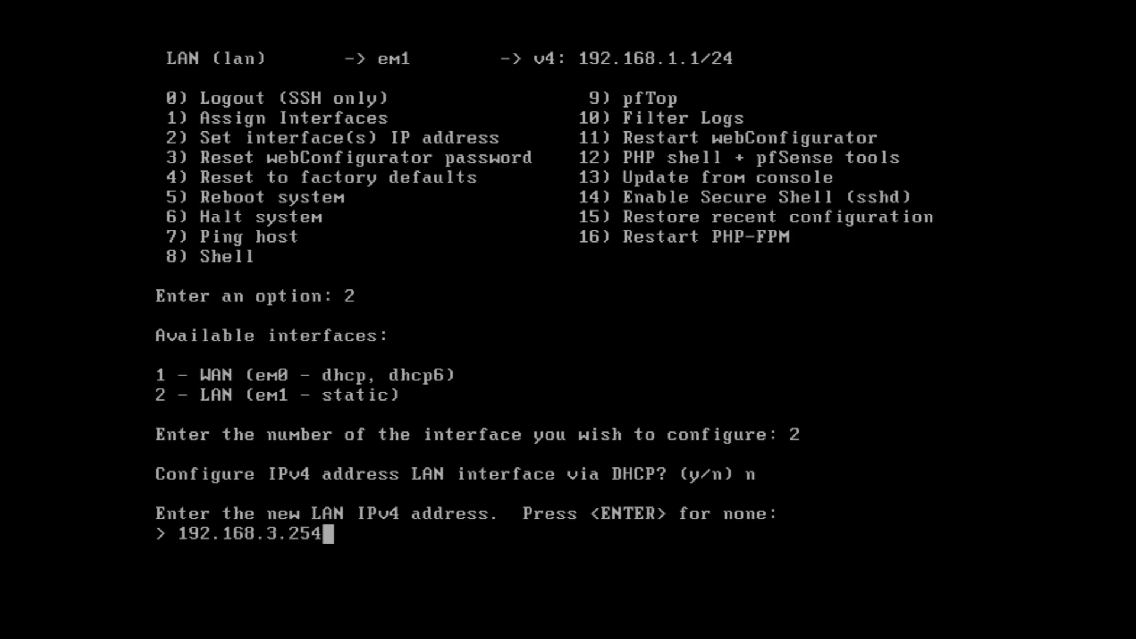
key(Return)
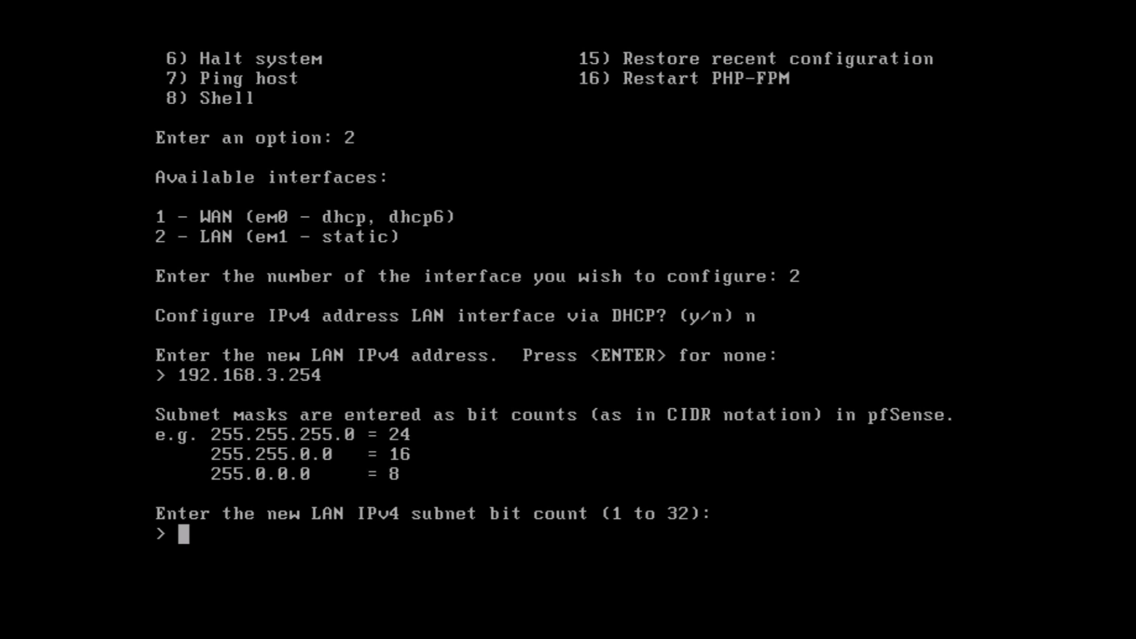
text(24)
key(Return)
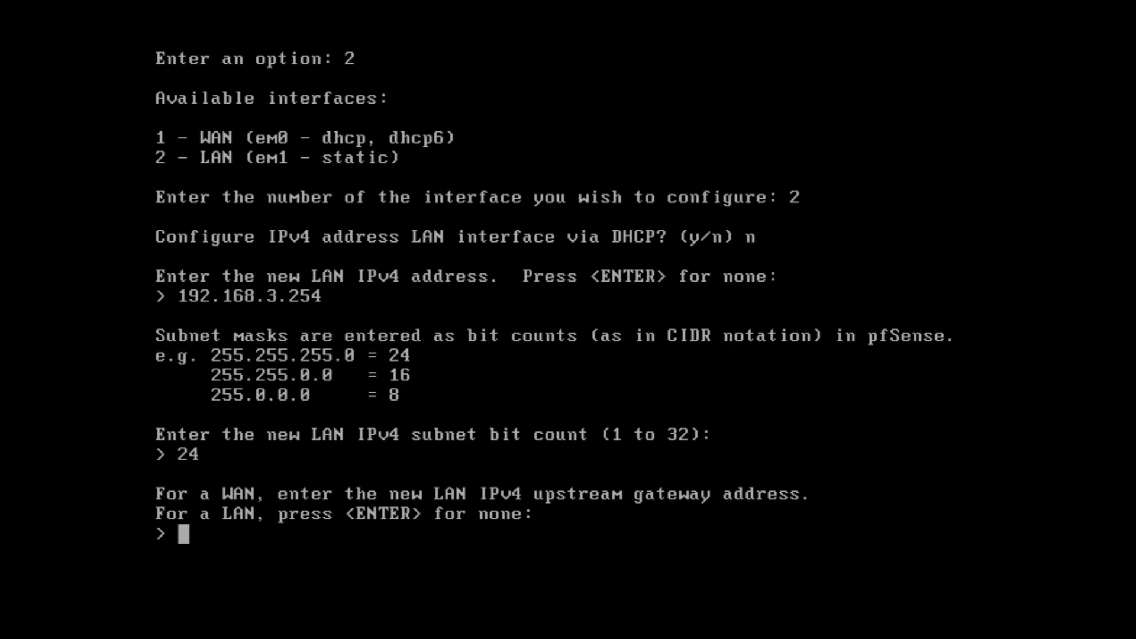
key(Return)
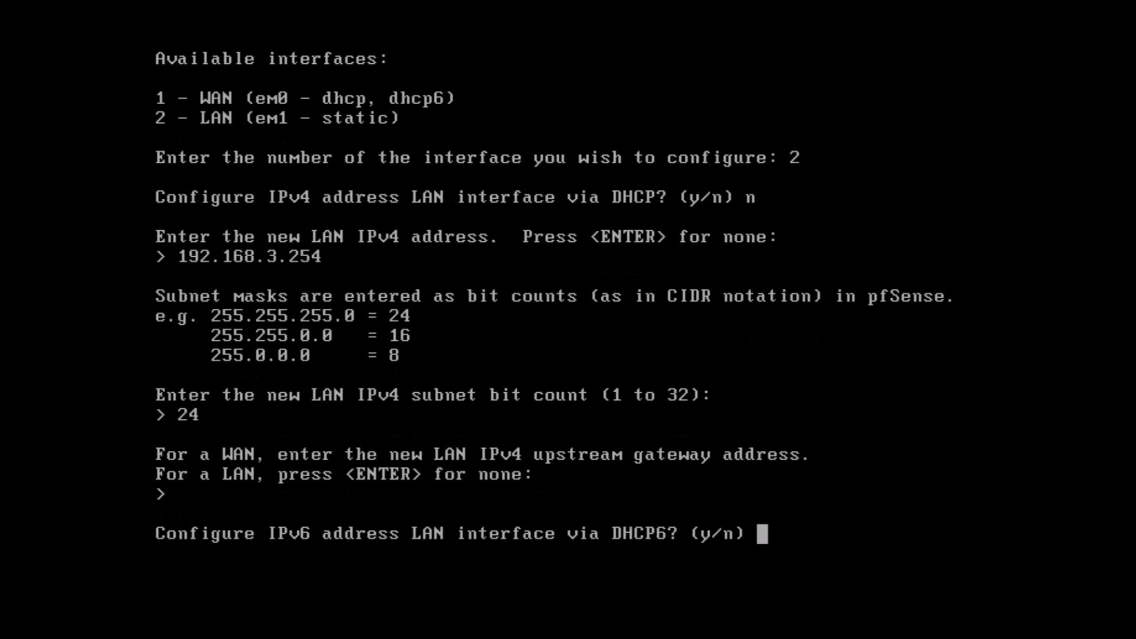
- Decline IPv6 configuration via DHCP6 for the LAN interface and leave its IPv6 address empty
text(n)
key(Return)
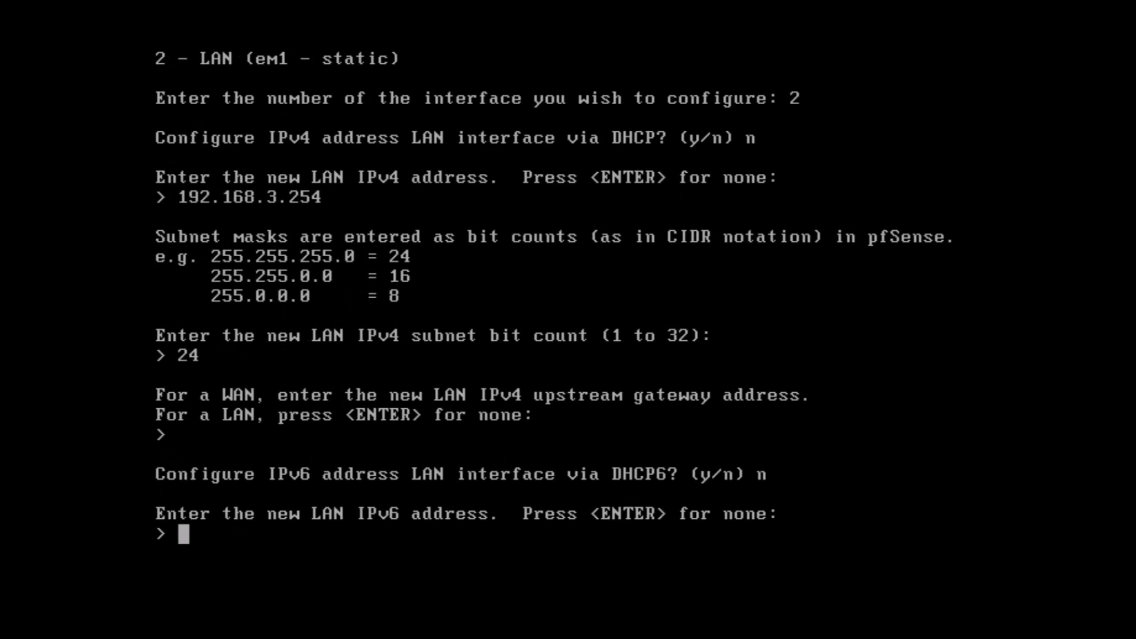
text(n)
key(Return)
key(Return)
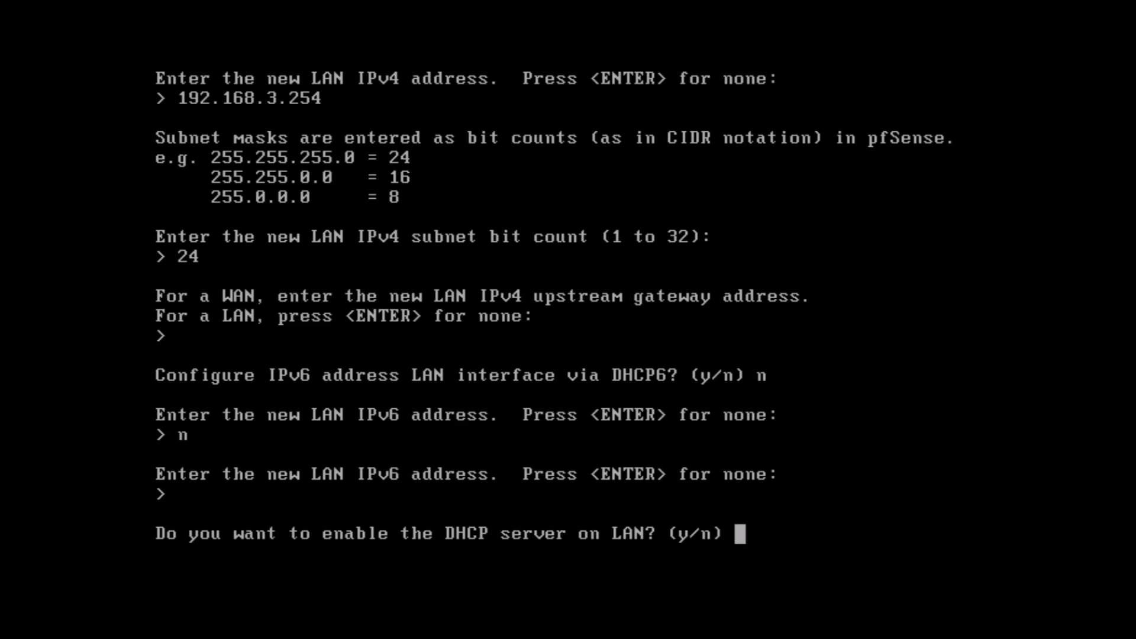
- Enable the DHCP server on LAN with the IPv4 client address range 192.168.3.1 to 192.168.3.200
text(y)
key(Return)
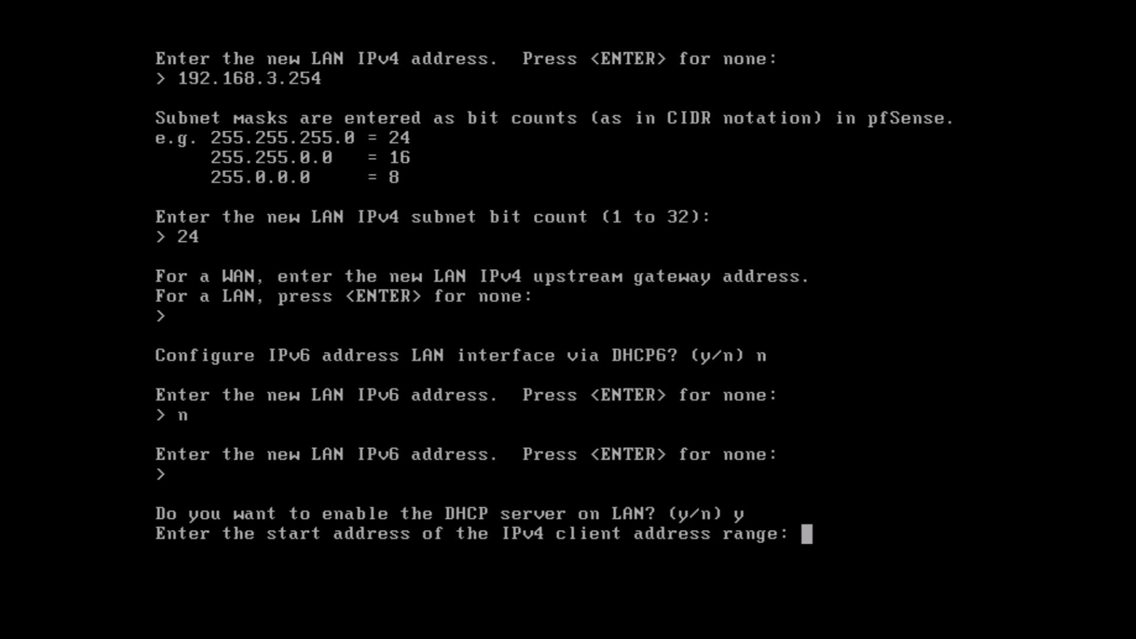
text(192.1)
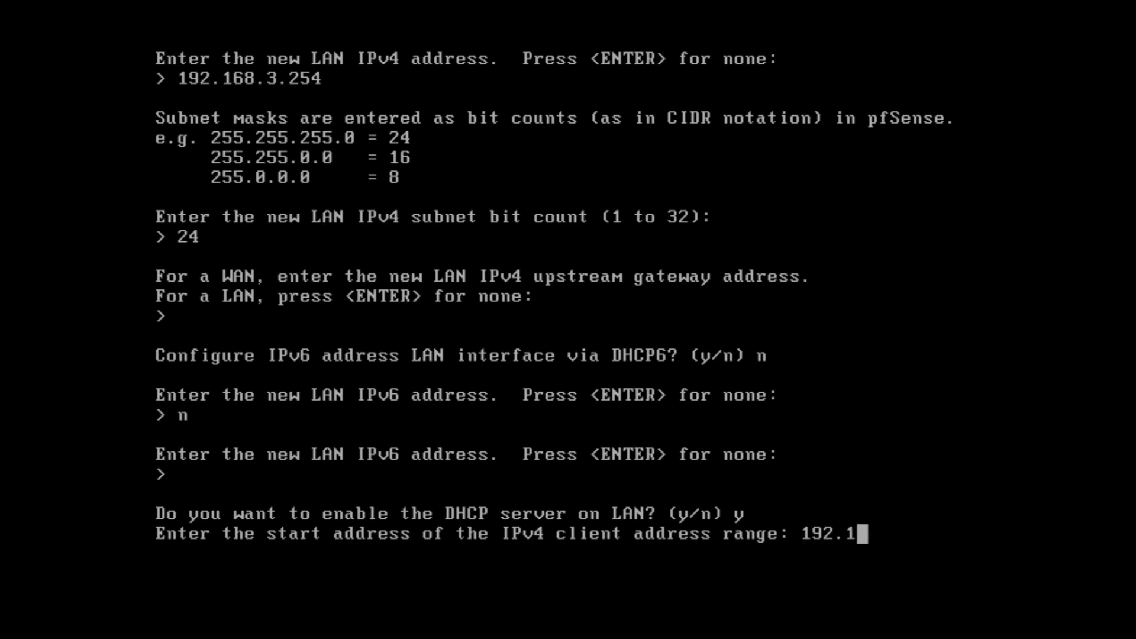
text(68.3.1)
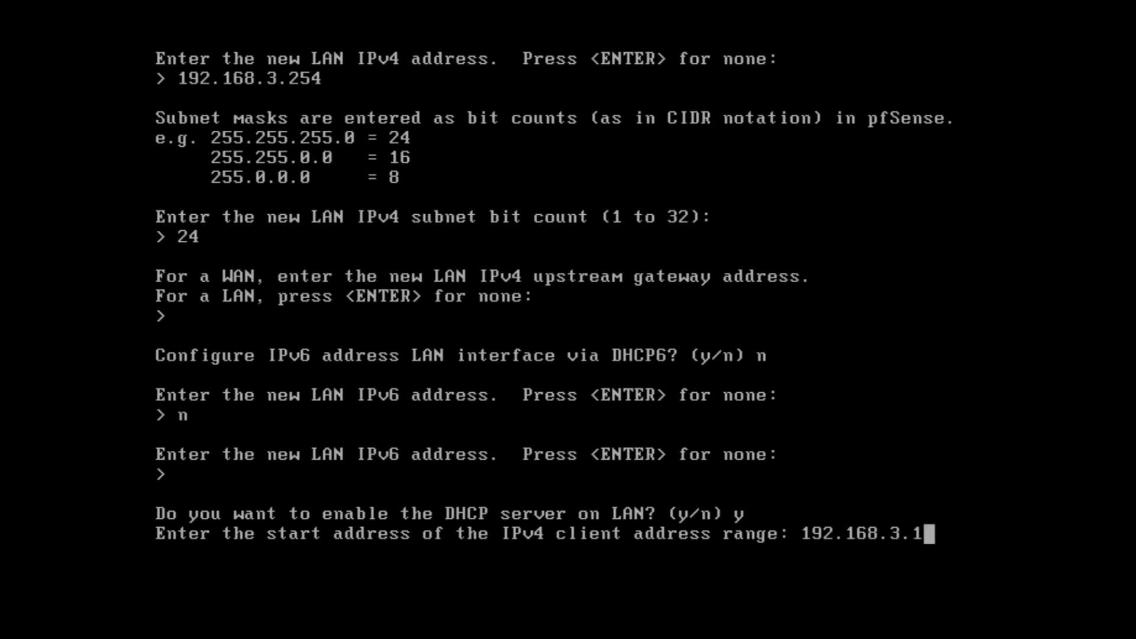
key(Return)
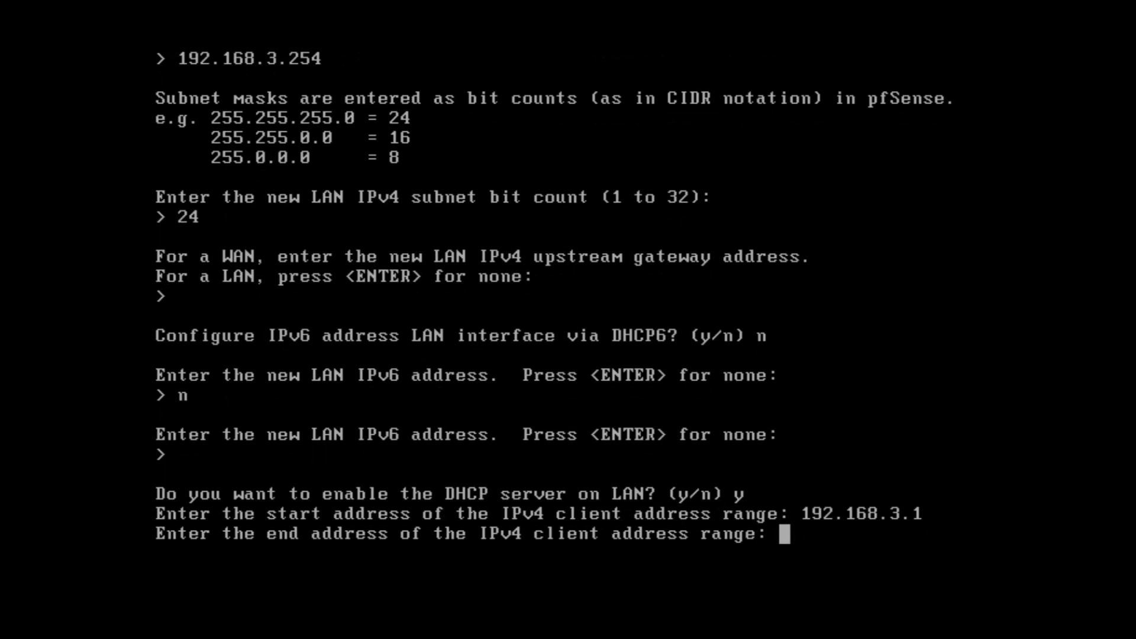
text(192.)
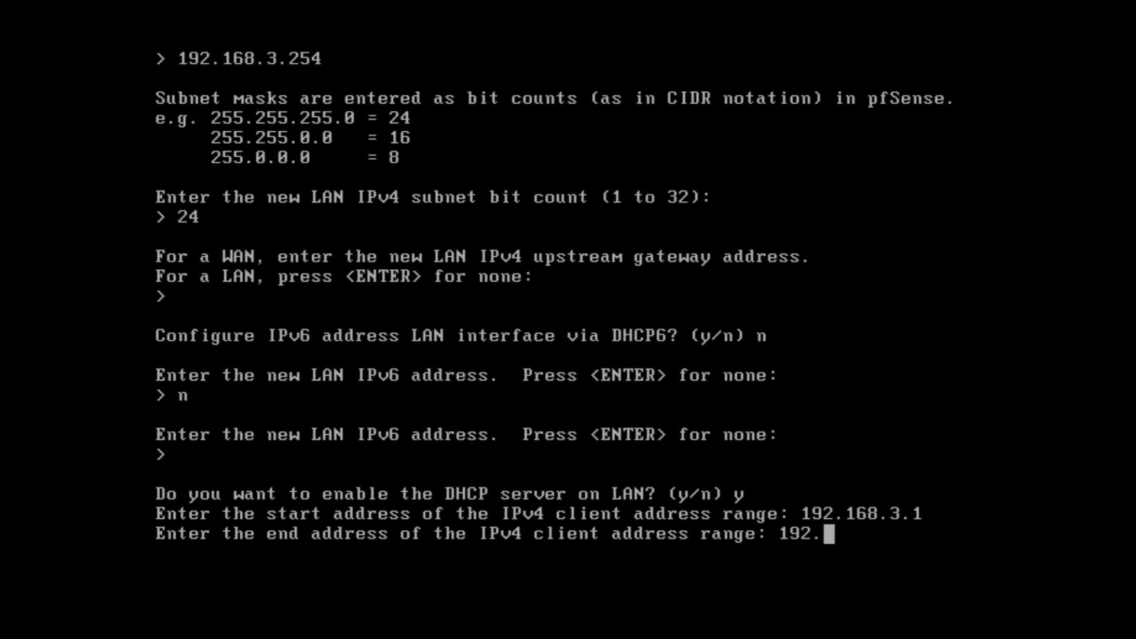
text(168.3.)
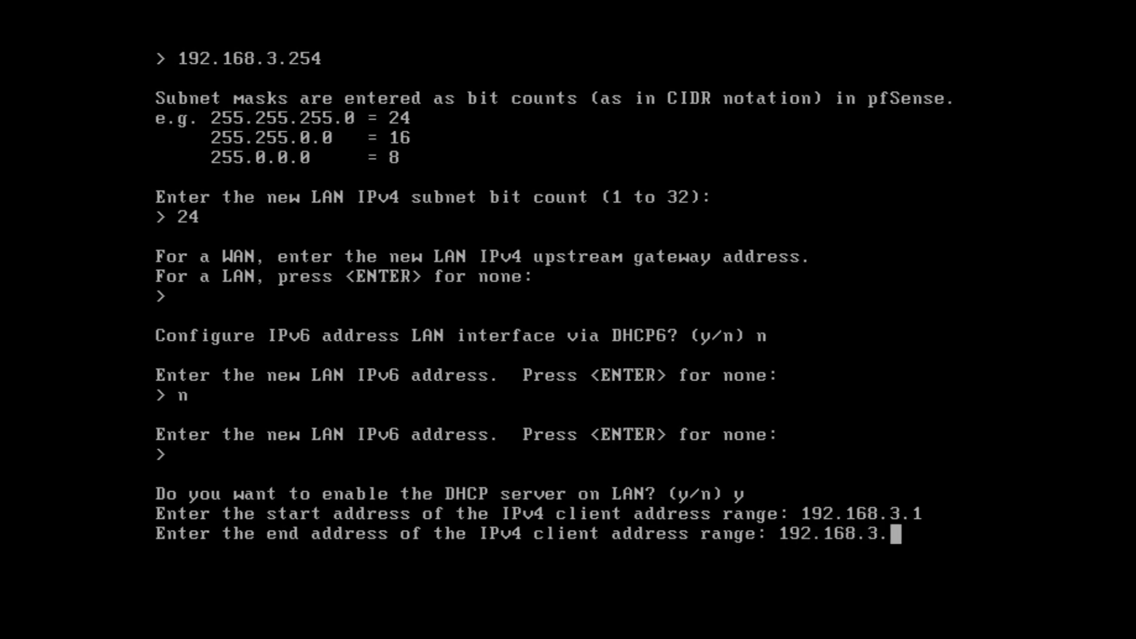
text(200)
key(Return)
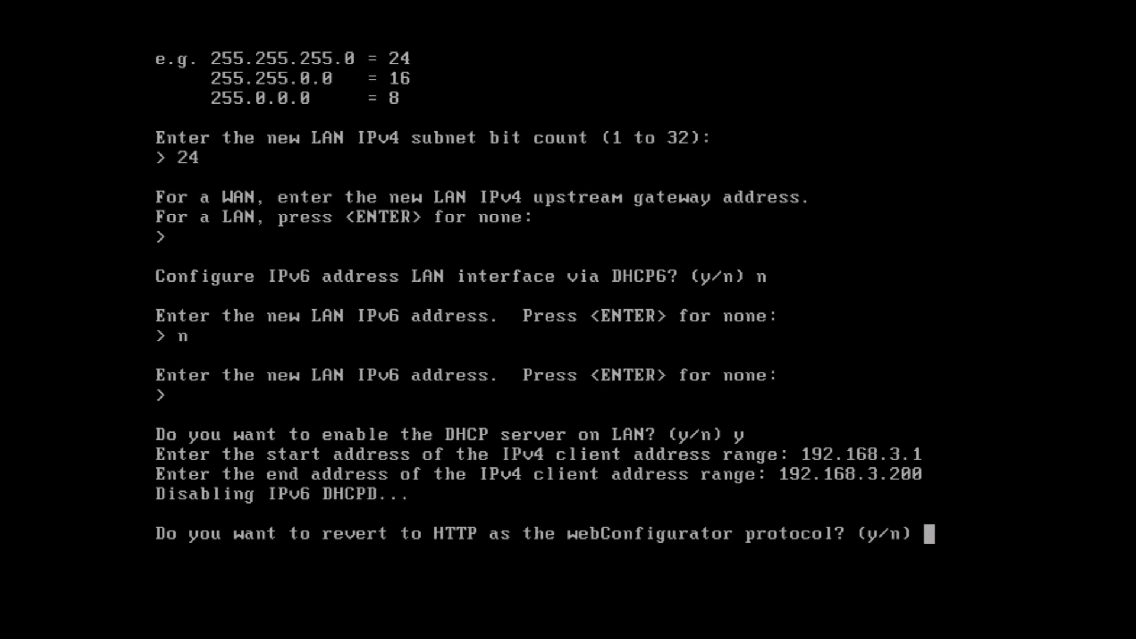
- Revert the webConfigurator protocol to HTTP and return to the pfSense console's main options
text(y)
key(Return)
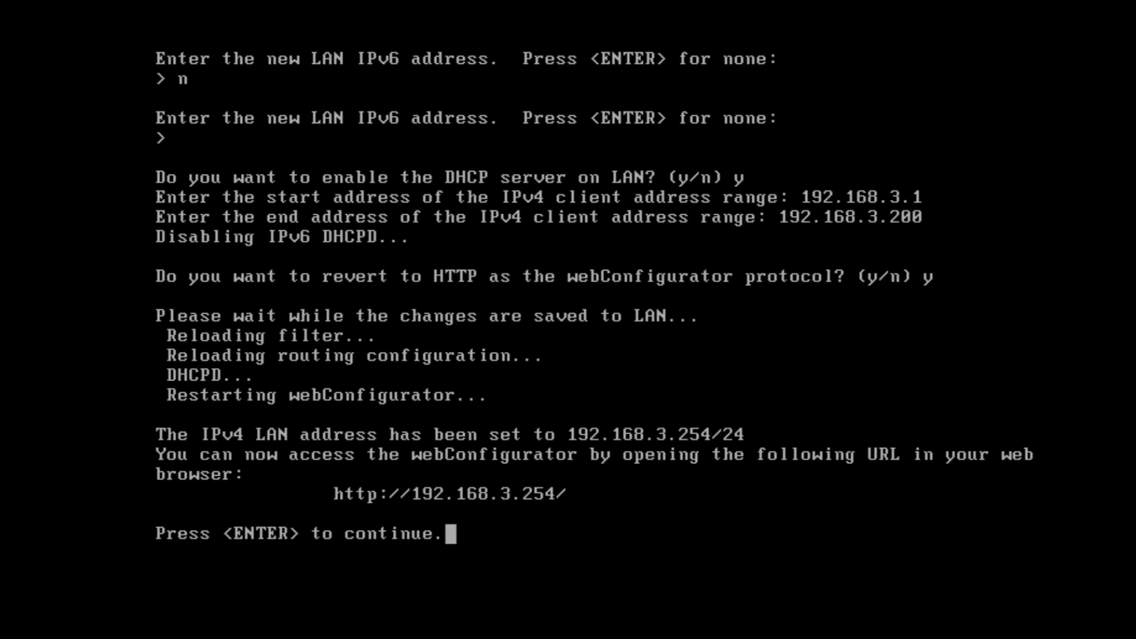
key(Return)
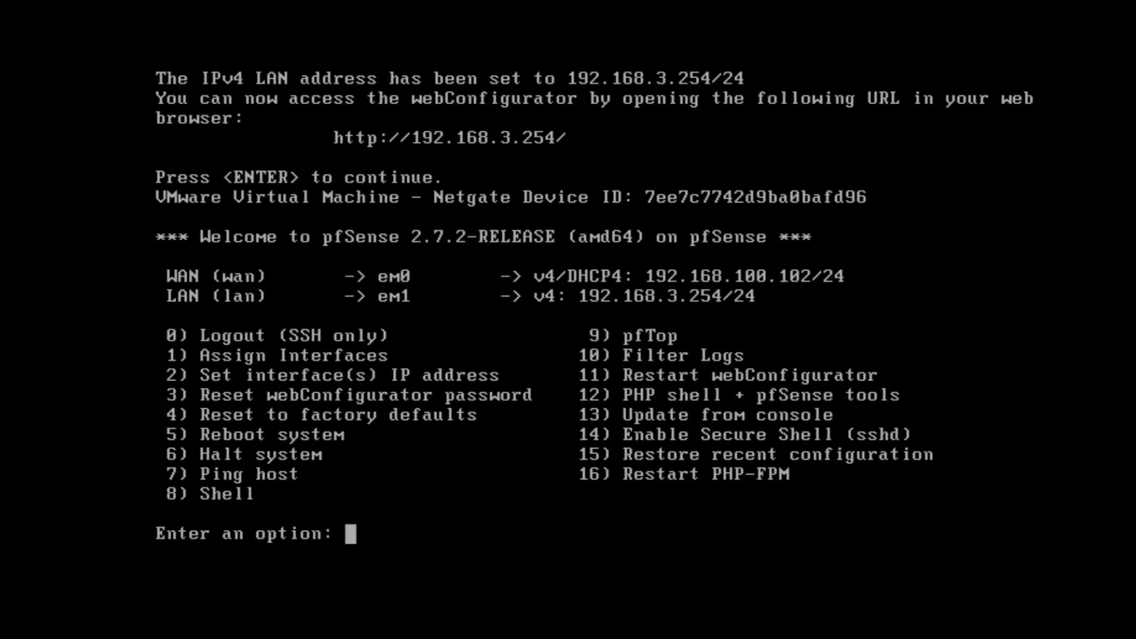